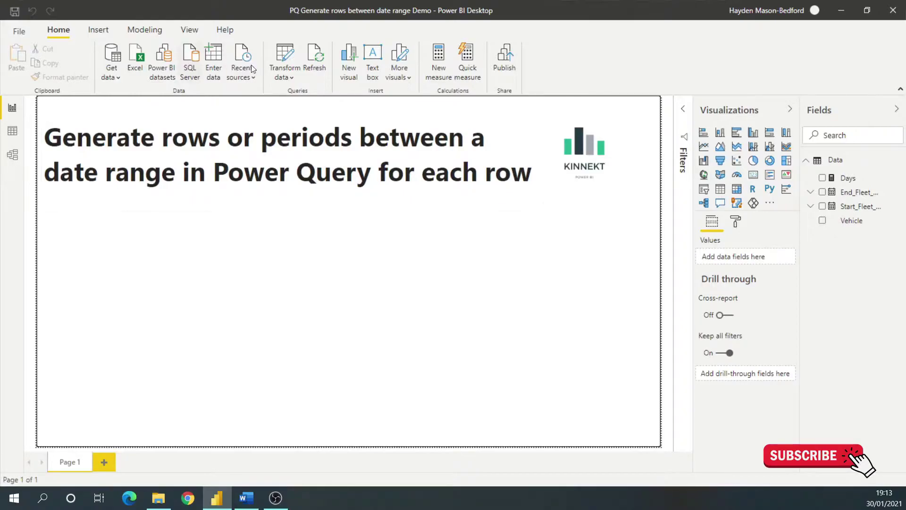
Launch the Power Query Editor from Transform data on the Home ribbon
{"action": "left_click", "coordinate": [287, 56]}
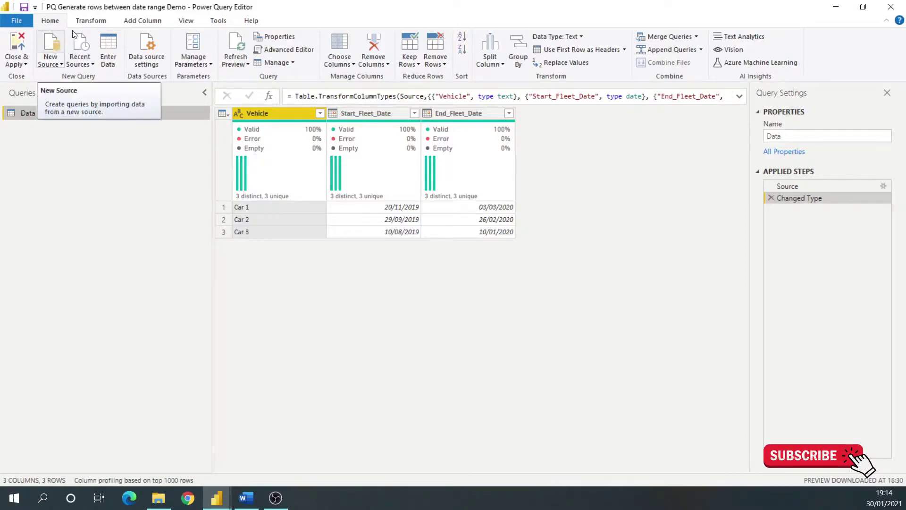
Start a new custom column from Add Column and name it Dates
{"action": "left_click", "coordinate": [145, 24]}
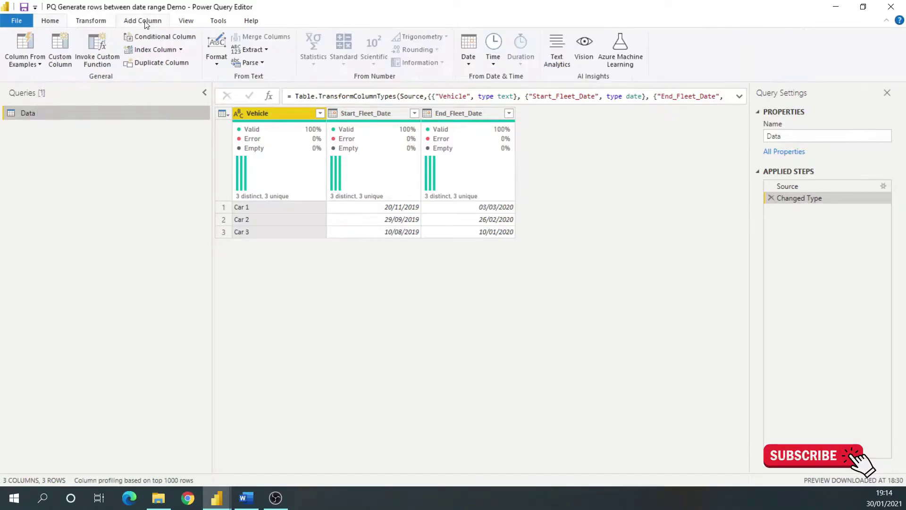
{"action": "left_click", "coordinate": [63, 48]}
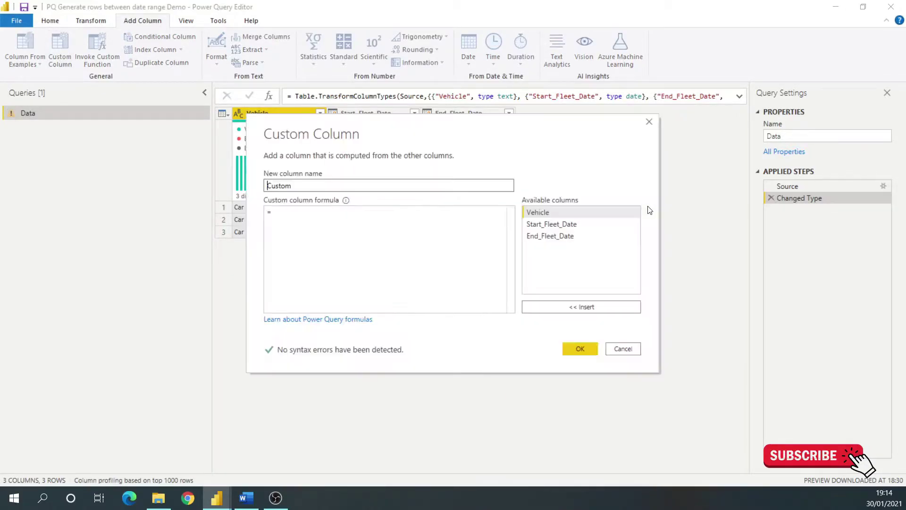
{"action": "double_click", "coordinate": [271, 186]}
{"action": "type", "text": "Dates"}
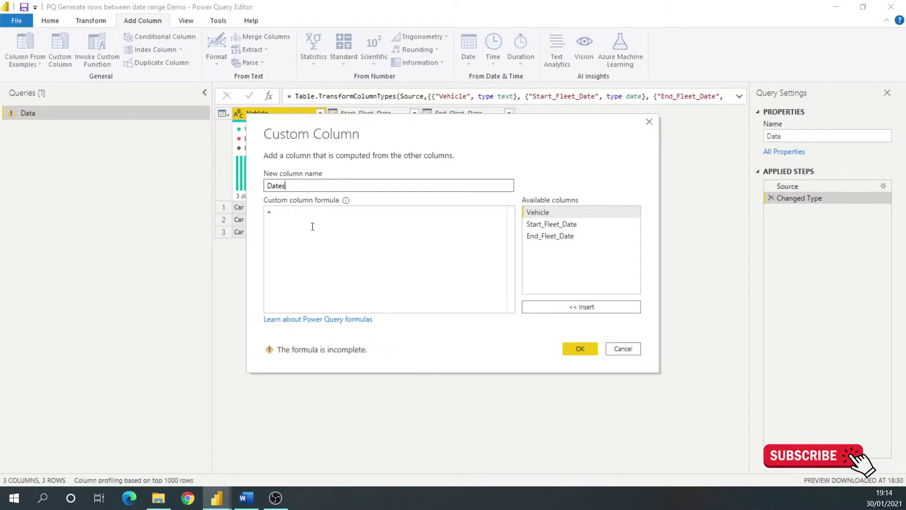
Enter the formula Number.From([Start_Fleet_Date]), inserting Start_Fleet_Date from Available columns
{"action": "left_click_drag", "start_coordinate": [426, 125], "coordinate": [464, 255]}
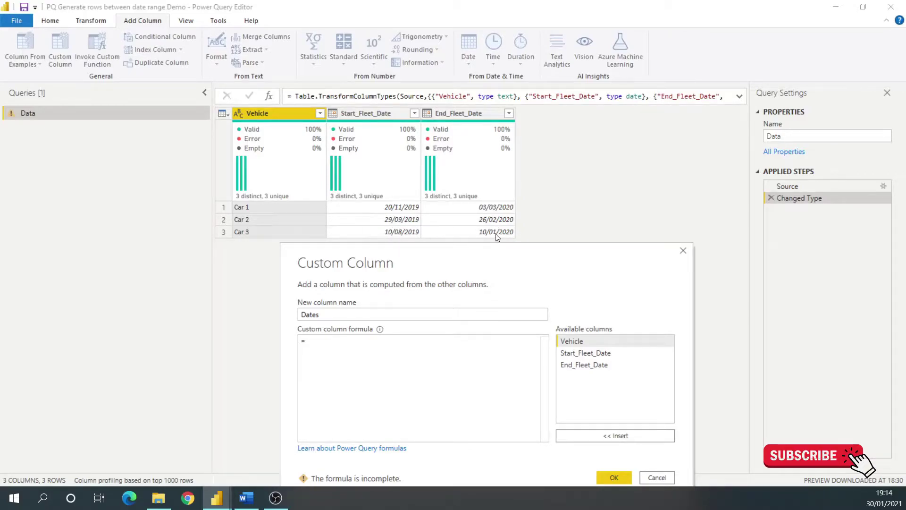
{"action": "left_click_drag", "start_coordinate": [472, 254], "coordinate": [405, 263]}
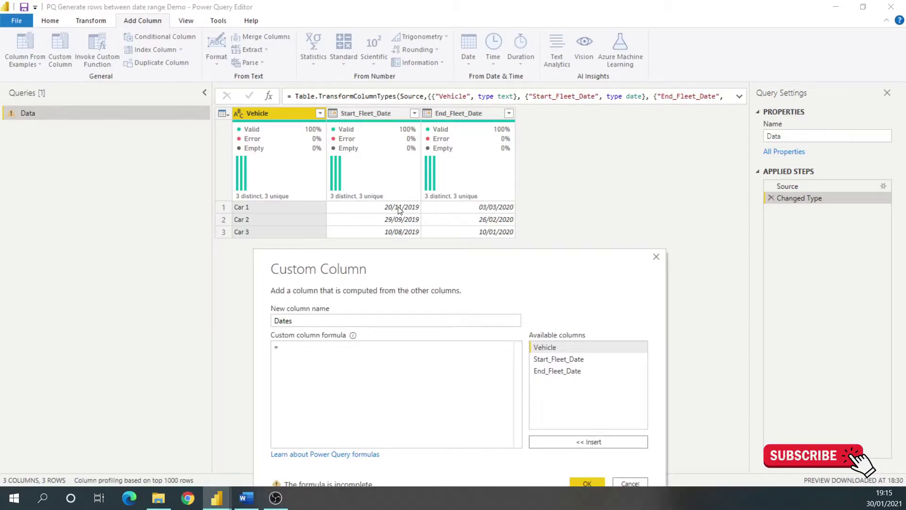
{"action": "left_click_drag", "start_coordinate": [449, 253], "coordinate": [436, 190]}
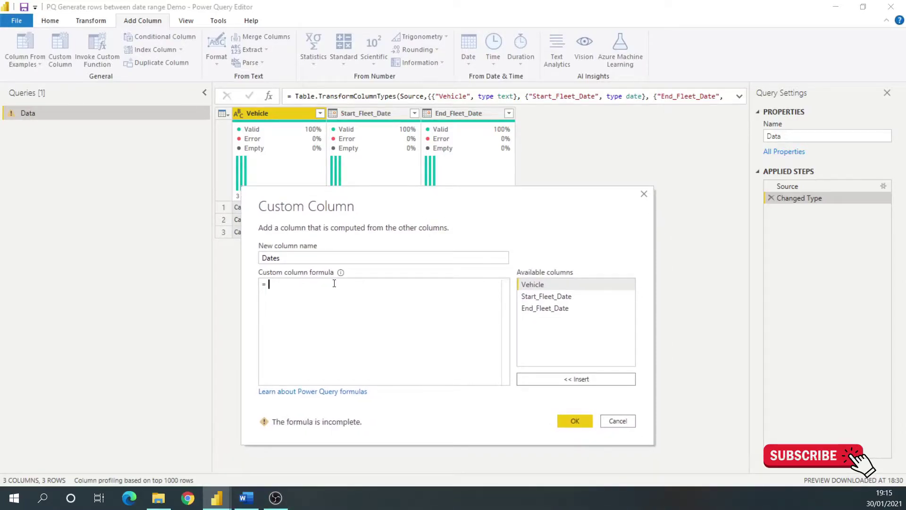
{"action": "type", "text": "Numb"}
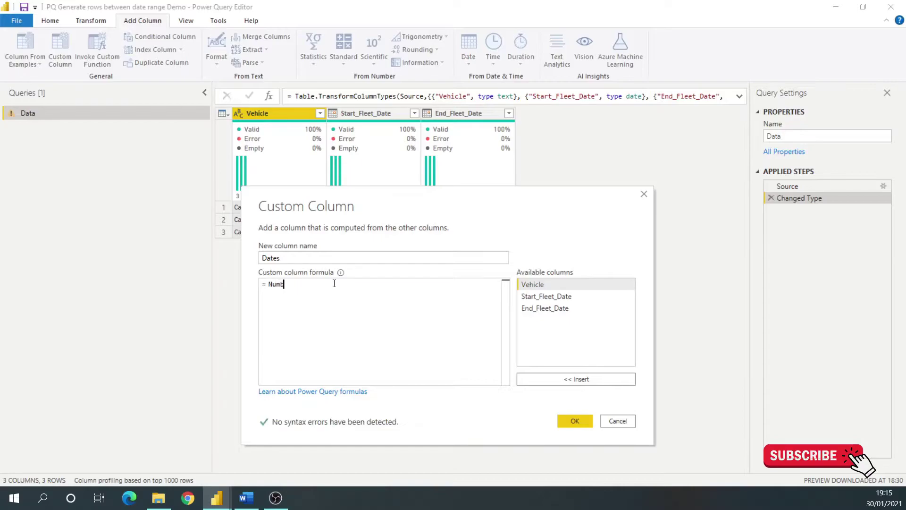
{"action": "type", "text": "er.From"}
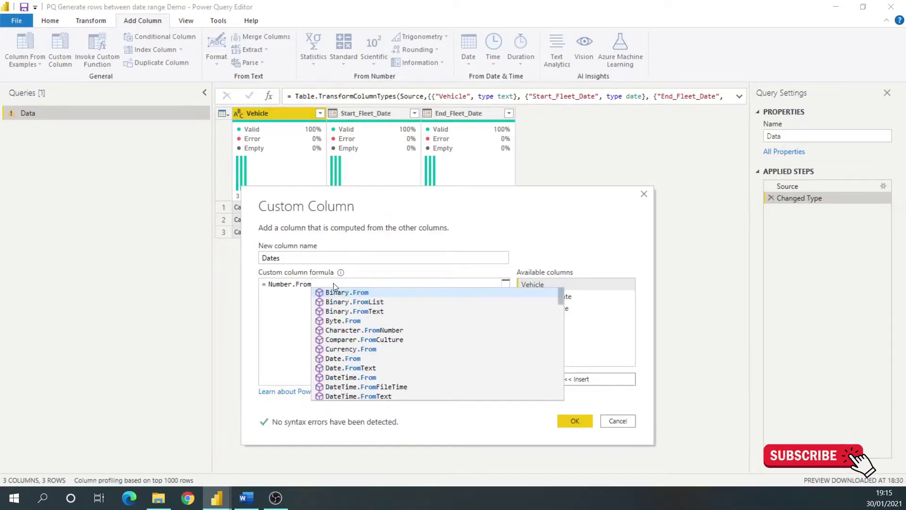
{"action": "type", "text": "("}
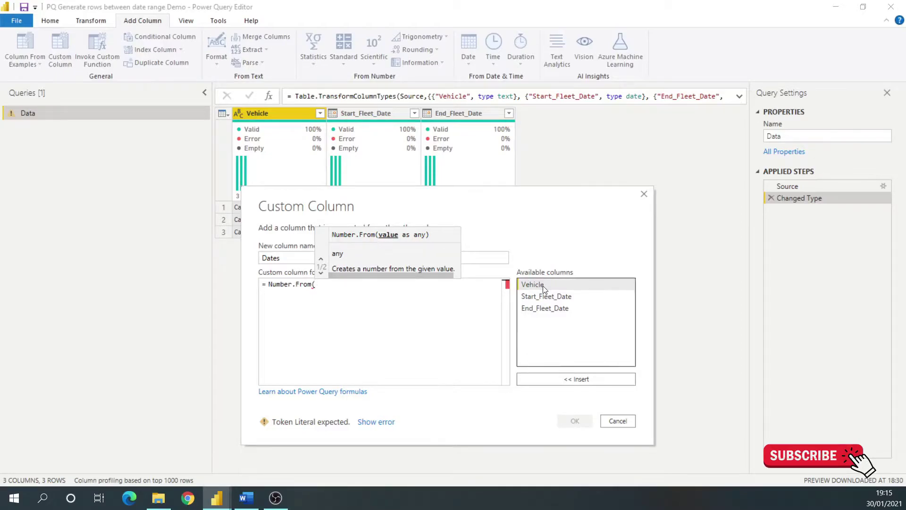
{"action": "double_click", "coordinate": [548, 297]}
{"action": "left_click", "coordinate": [446, 290]}
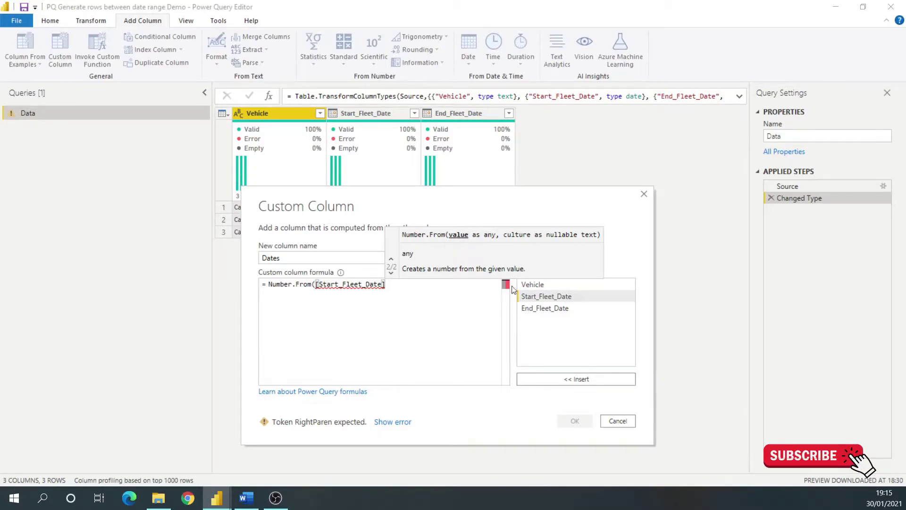
Add the Dates column, briefly type it as Date, then remove that step to keep serial numbers
{"action": "type", "text": ")"}
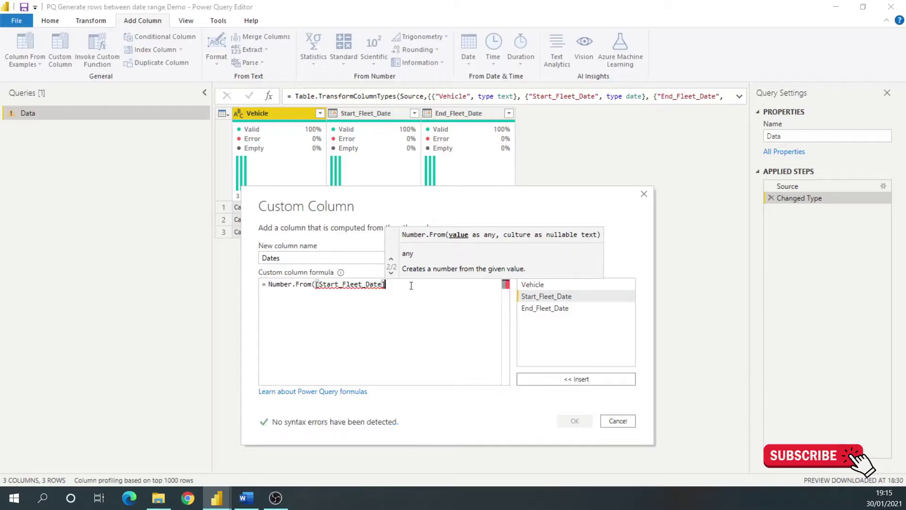
{"action": "left_click", "coordinate": [574, 421]}
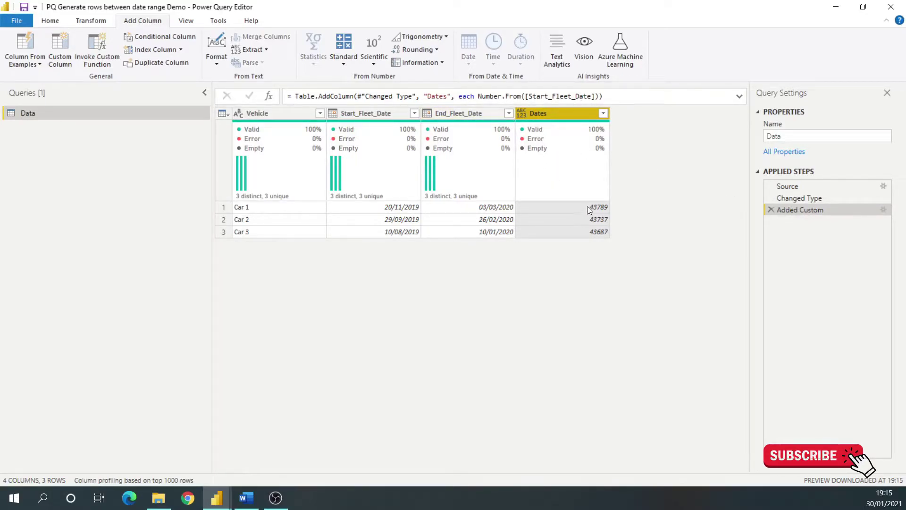
{"action": "left_click", "coordinate": [522, 113]}
{"action": "left_click", "coordinate": [550, 194]}
{"action": "left_click", "coordinate": [396, 221]}
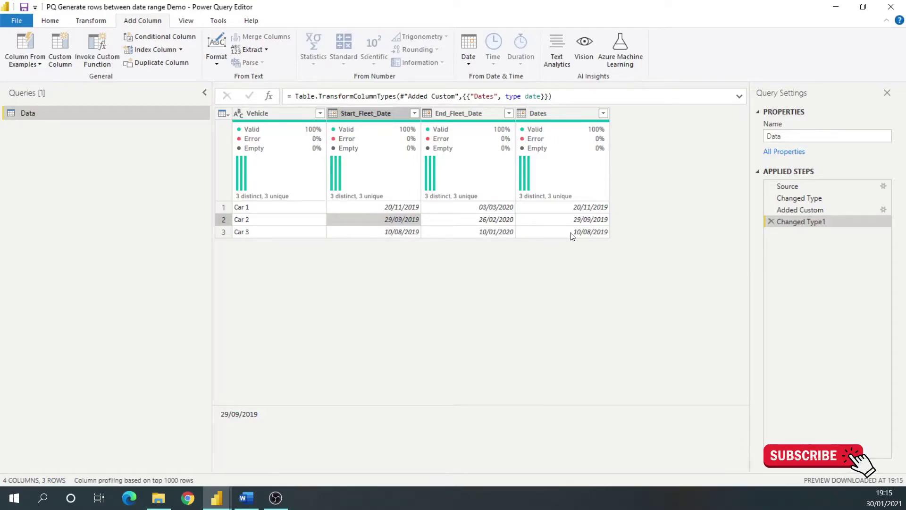
{"action": "left_click", "coordinate": [771, 222]}
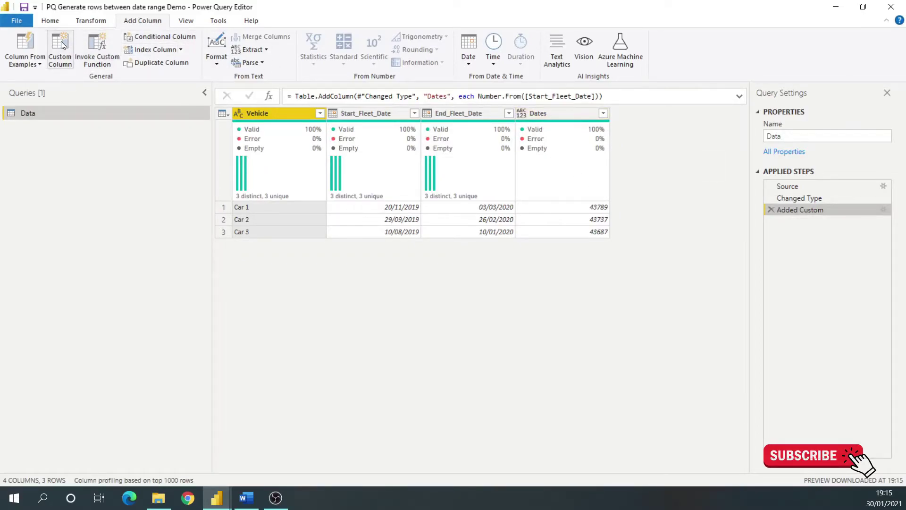
Reopen the Dates formula and wrap Number.From([Start_Fleet_Date]) in list braces
{"action": "left_click", "coordinate": [883, 210]}
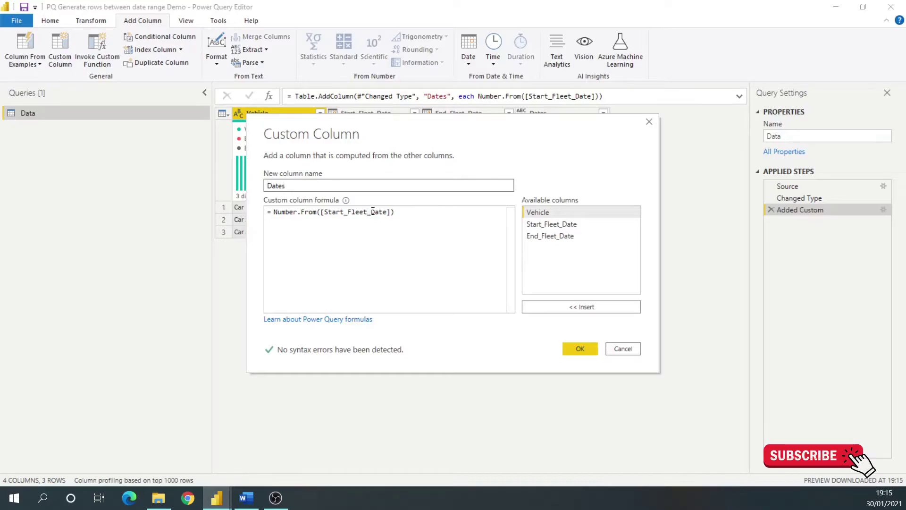
{"action": "left_click", "coordinate": [430, 214]}
{"action": "left_click", "coordinate": [275, 211]}
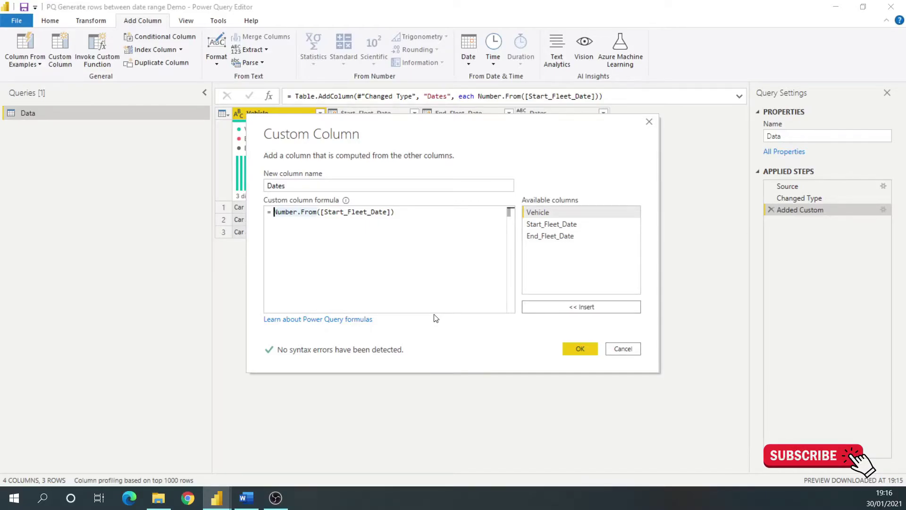
{"action": "type", "text": "{}"}
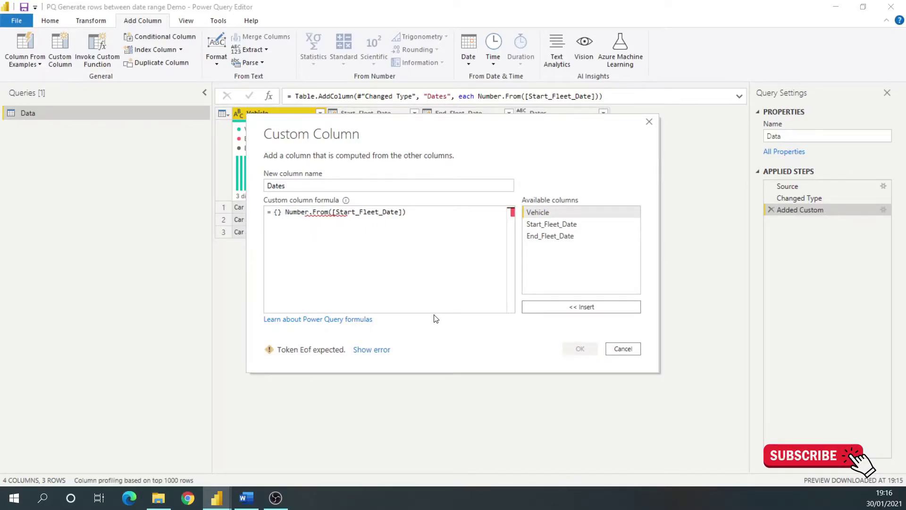
{"action": "left_click", "coordinate": [278, 212]}
{"action": "left_click", "coordinate": [282, 212]}
{"action": "key", "text": "Delete"}
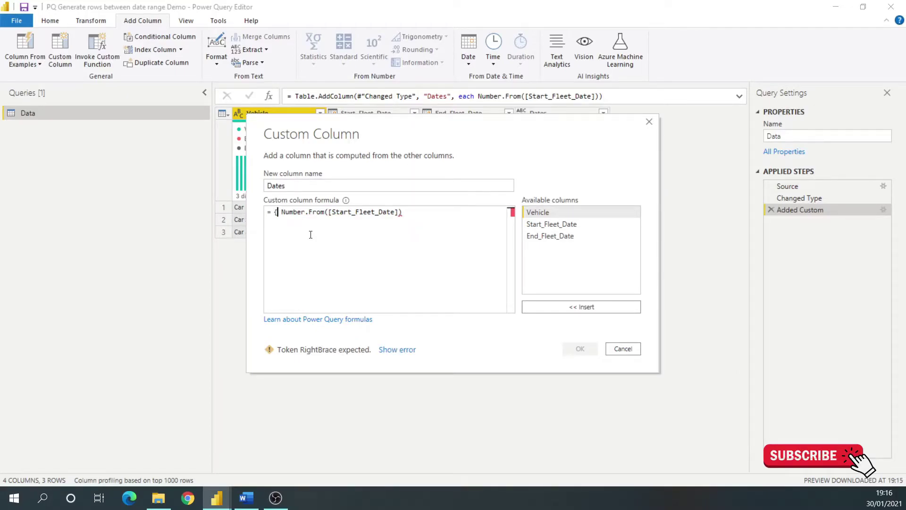
{"action": "key", "text": "Delete"}
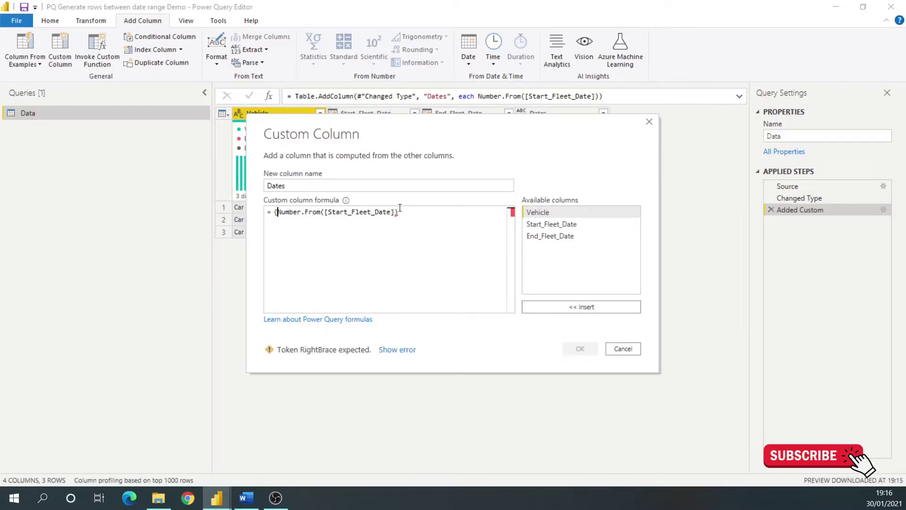
{"action": "left_click", "coordinate": [417, 212]}
Extend it to {Number.From([Start_Fleet_Date])..Number.From([End_Fleet_Date])} and confirm the column
{"action": "type", "text": ".."}
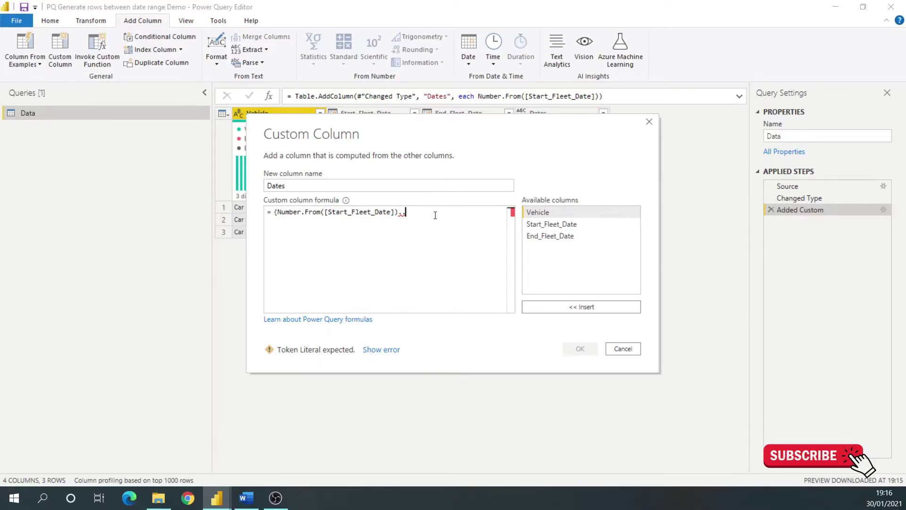
{"action": "type", "text": "Number.Fr"}
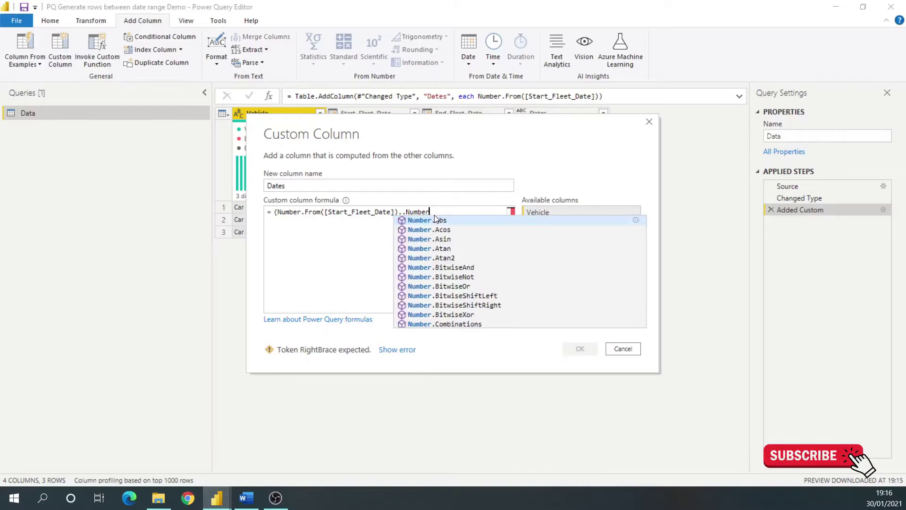
{"action": "type", "text": "om"}
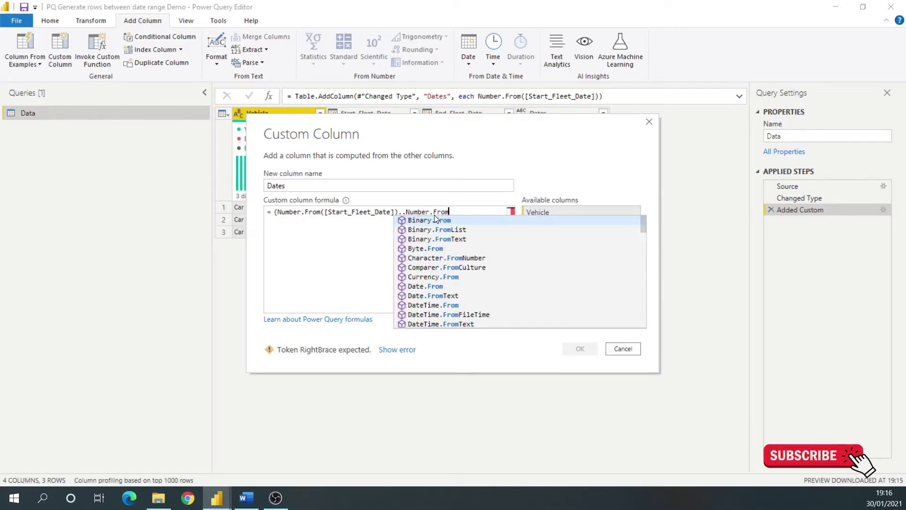
{"action": "type", "text": "("}
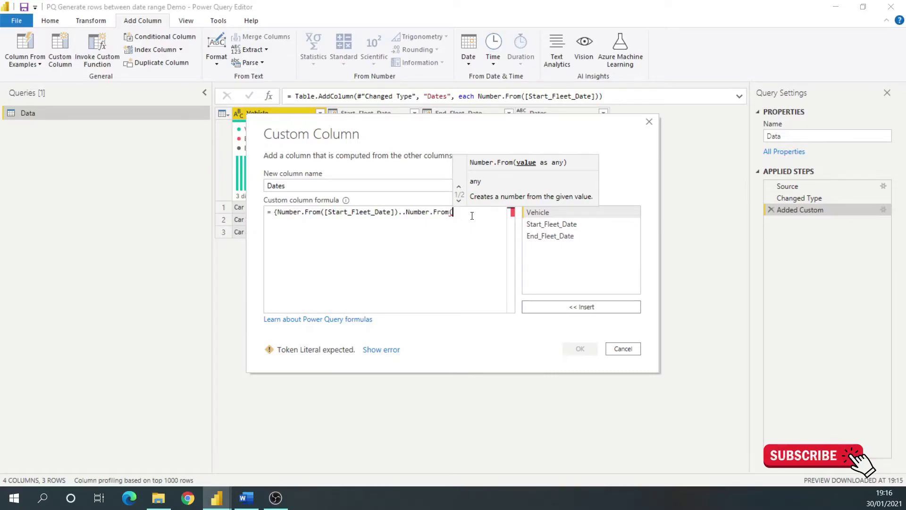
{"action": "double_click", "coordinate": [566, 235]}
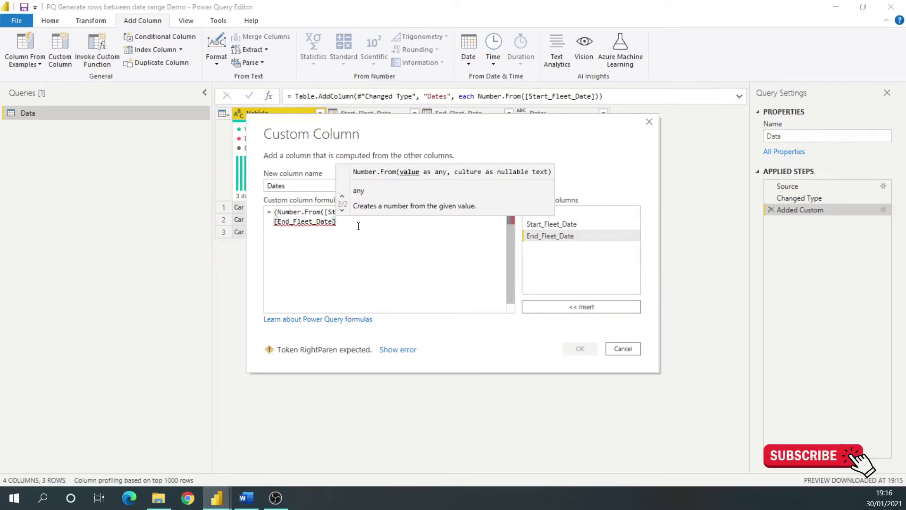
{"action": "type", "text": ")"}
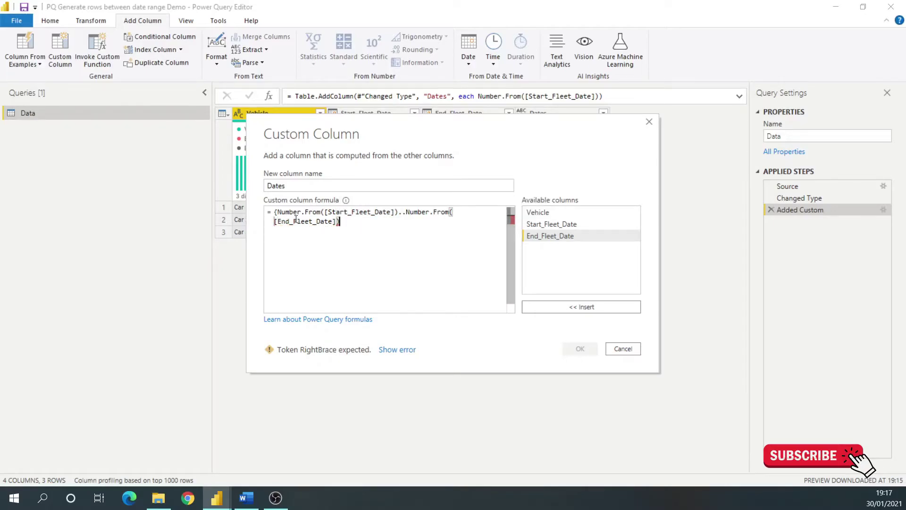
{"action": "left_click", "coordinate": [276, 212]}
{"action": "type", "text": "}"}
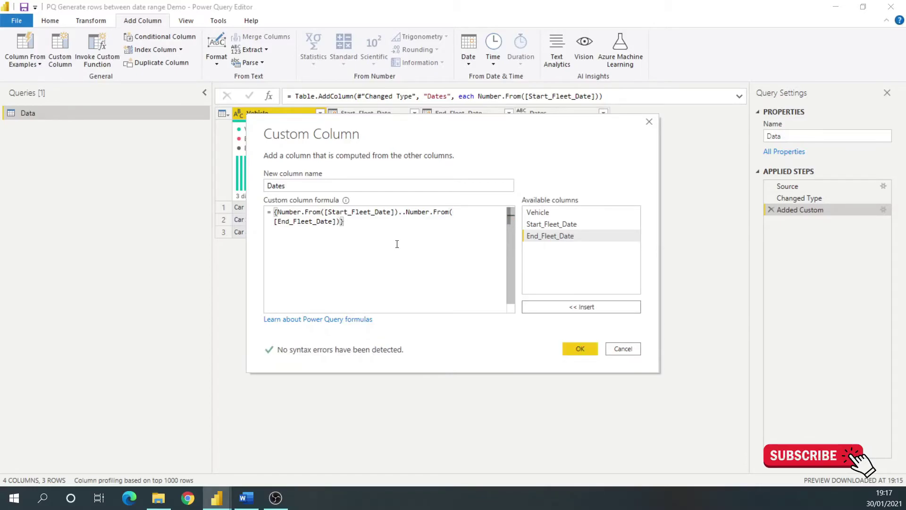
{"action": "left_click", "coordinate": [579, 350]}
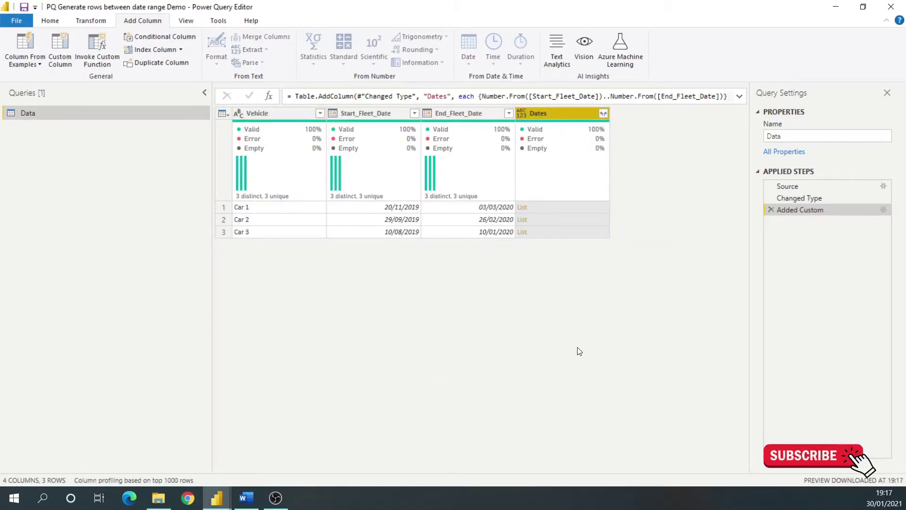
Expand the Dates lists into new rows and set the column type to Date
{"action": "left_click", "coordinate": [559, 206]}
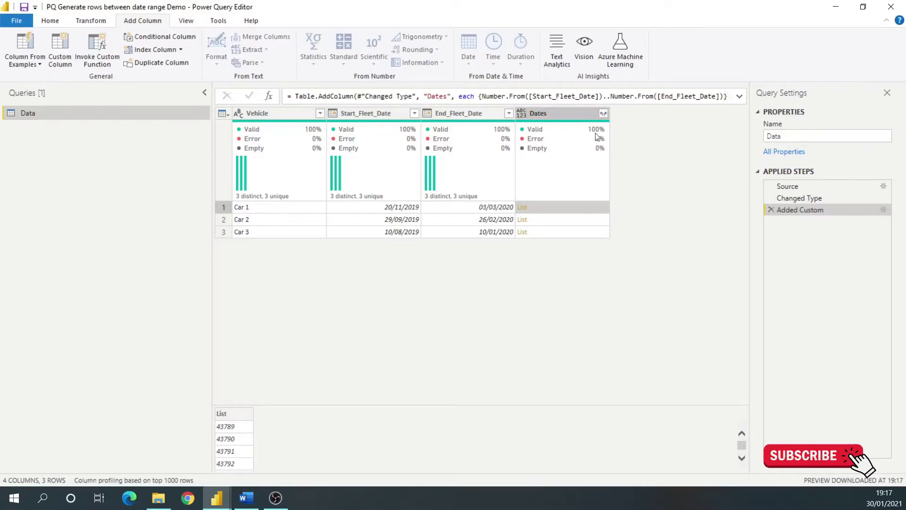
{"action": "left_click", "coordinate": [603, 114]}
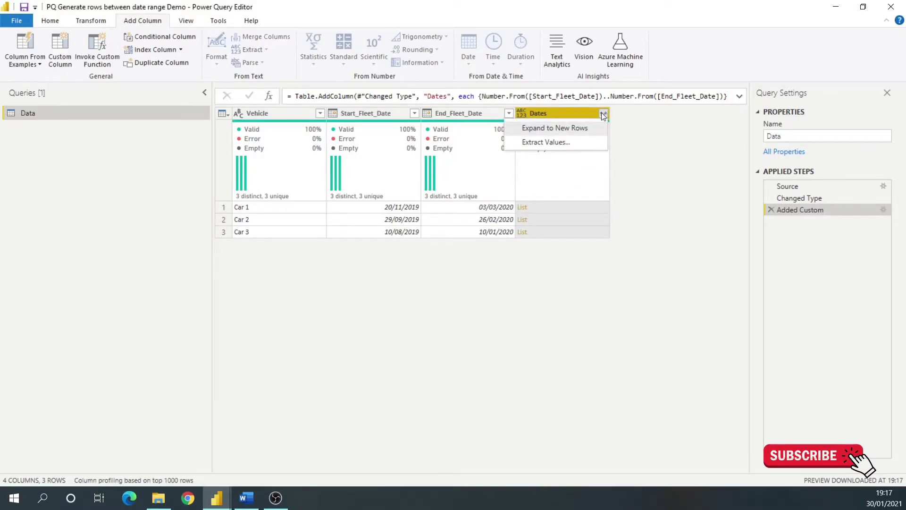
{"action": "left_click", "coordinate": [574, 129]}
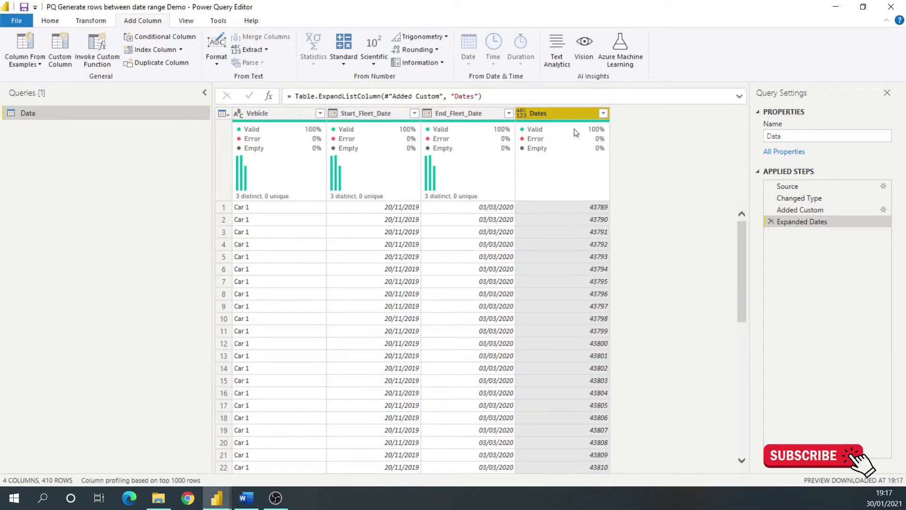
{"action": "left_click", "coordinate": [522, 114]}
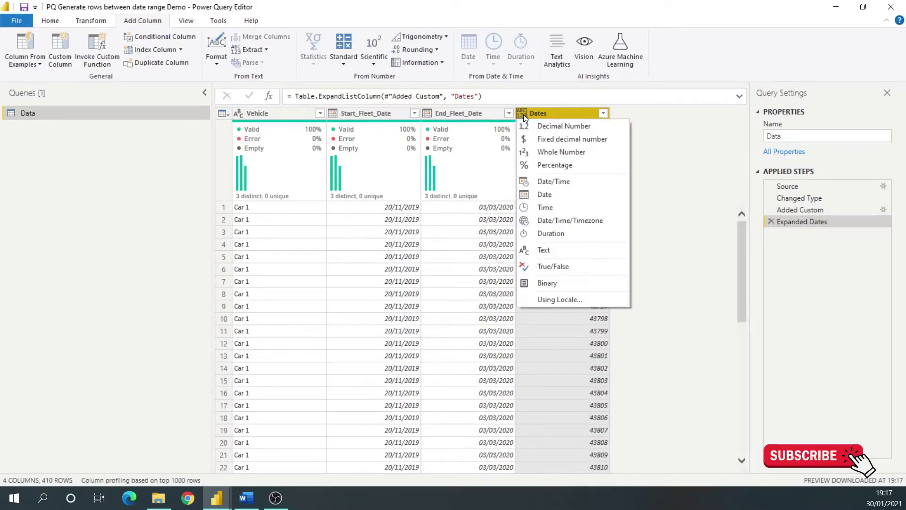
{"action": "left_click", "coordinate": [529, 194]}
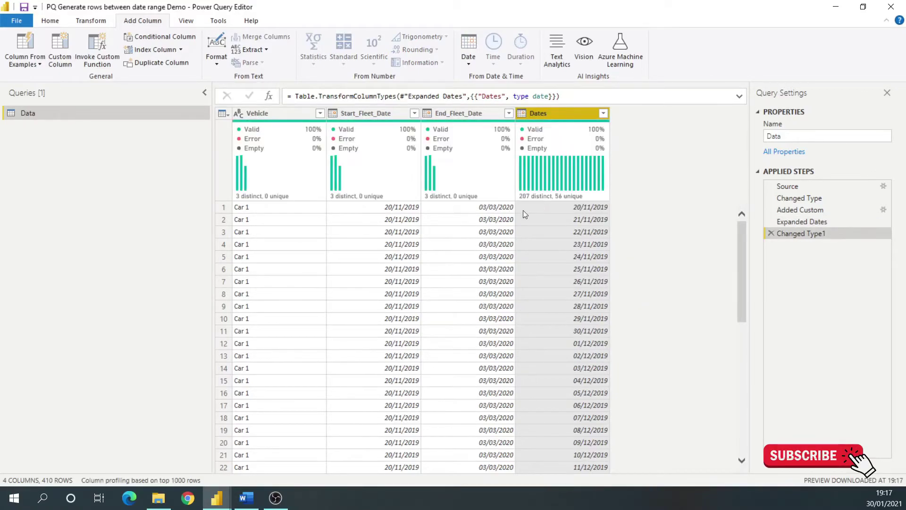
Check the 410 daily rows against each car's start and end fleet dates
{"action": "left_click", "coordinate": [226, 208]}
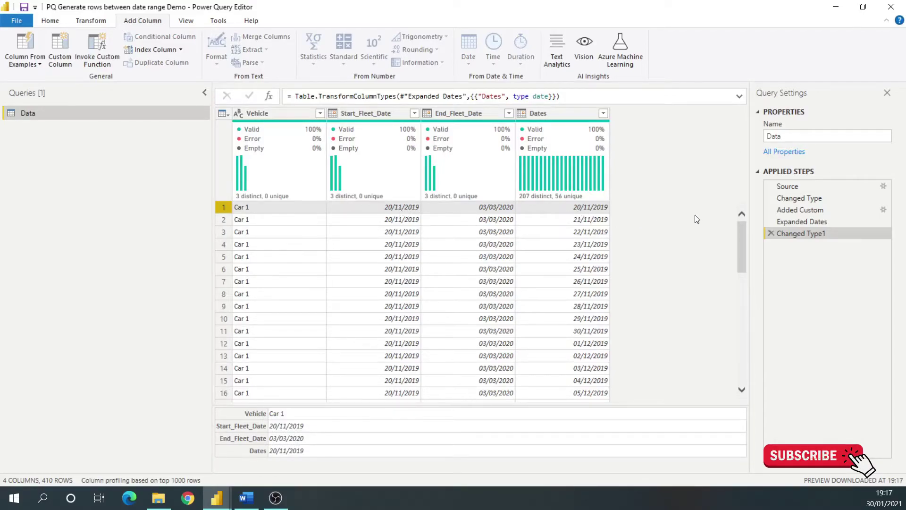
{"action": "scroll", "coordinate": [688, 258], "scroll_direction": "down", "scroll_amount": 7}
{"action": "scroll", "coordinate": [686, 254], "scroll_direction": "down", "scroll_amount": 6}
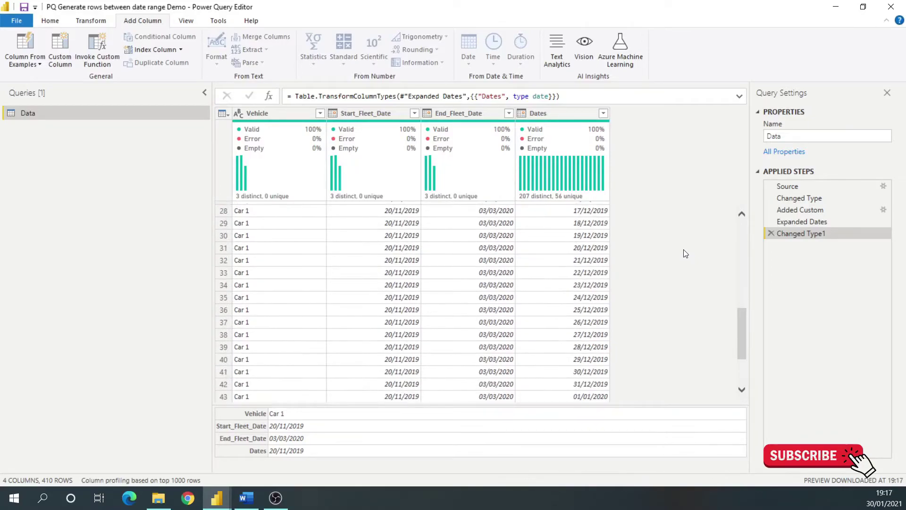
{"action": "scroll", "coordinate": [686, 254], "scroll_direction": "down", "scroll_amount": 15}
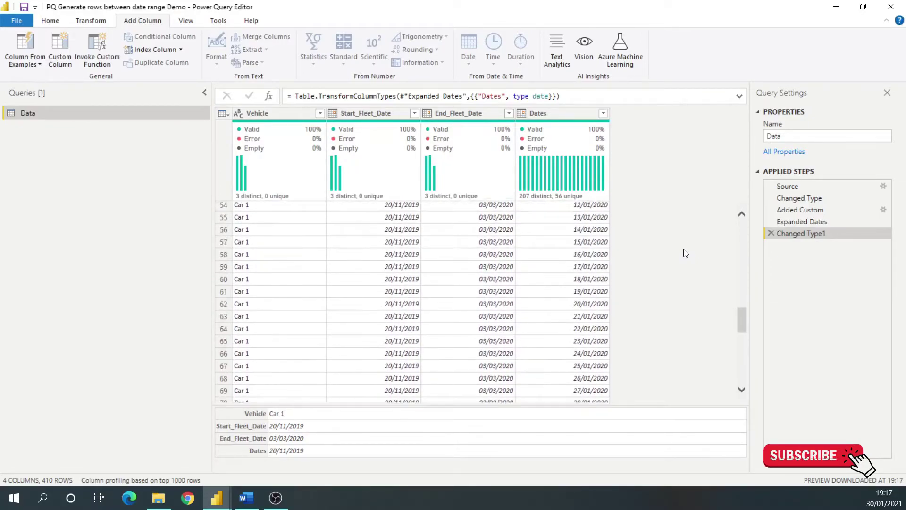
{"action": "scroll", "coordinate": [685, 254], "scroll_direction": "down", "scroll_amount": 6}
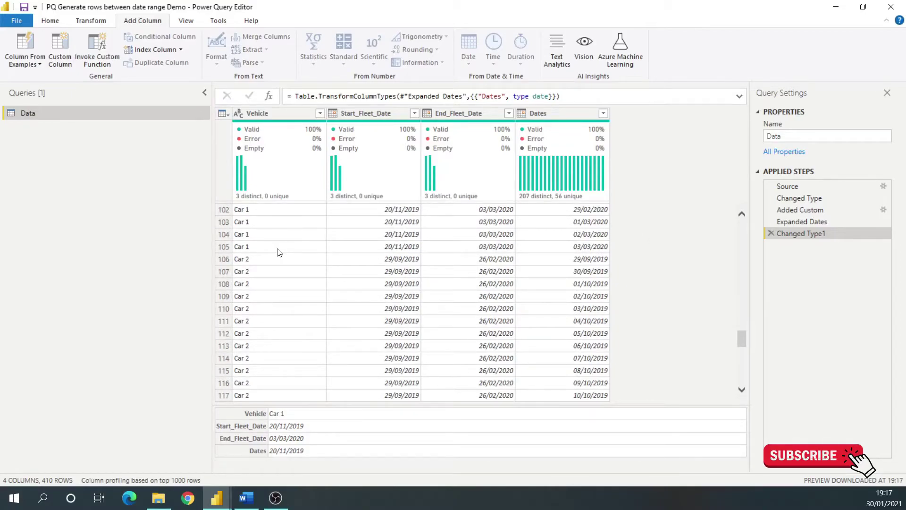
{"action": "left_click", "coordinate": [588, 247]}
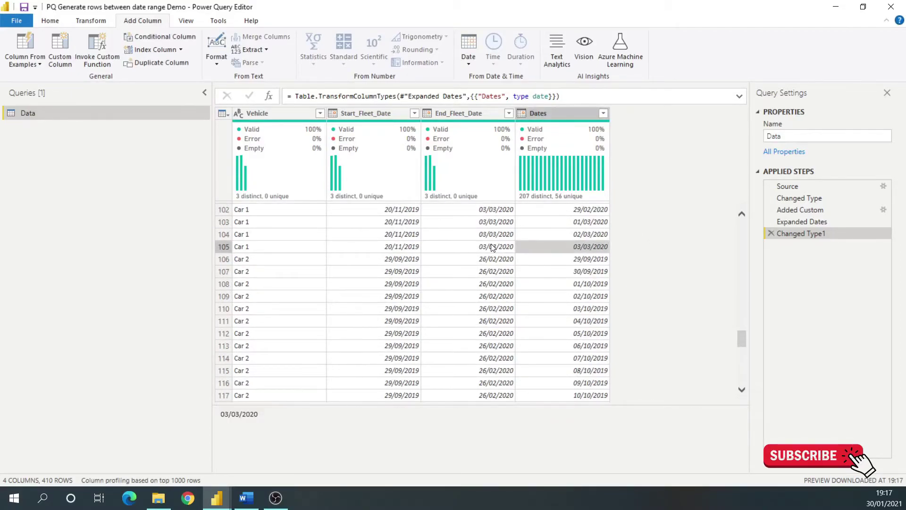
{"action": "left_click", "coordinate": [490, 244]}
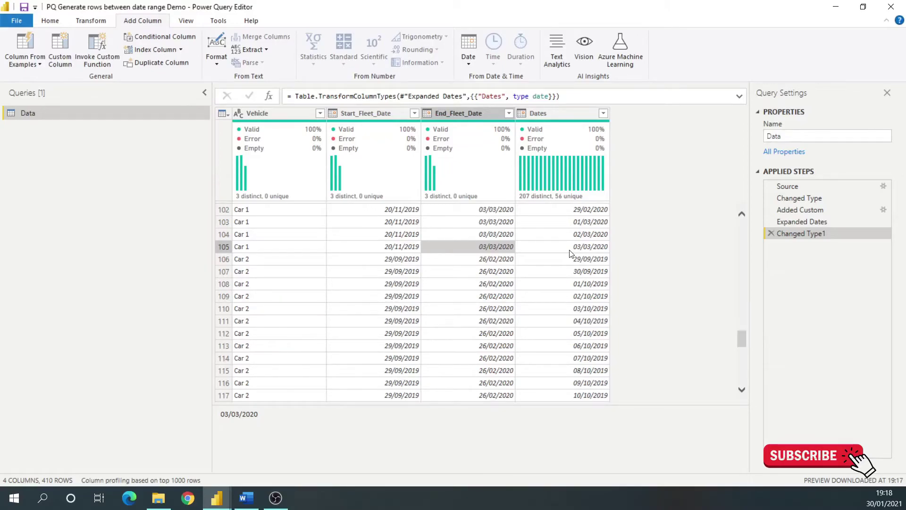
{"action": "left_click", "coordinate": [412, 262]}
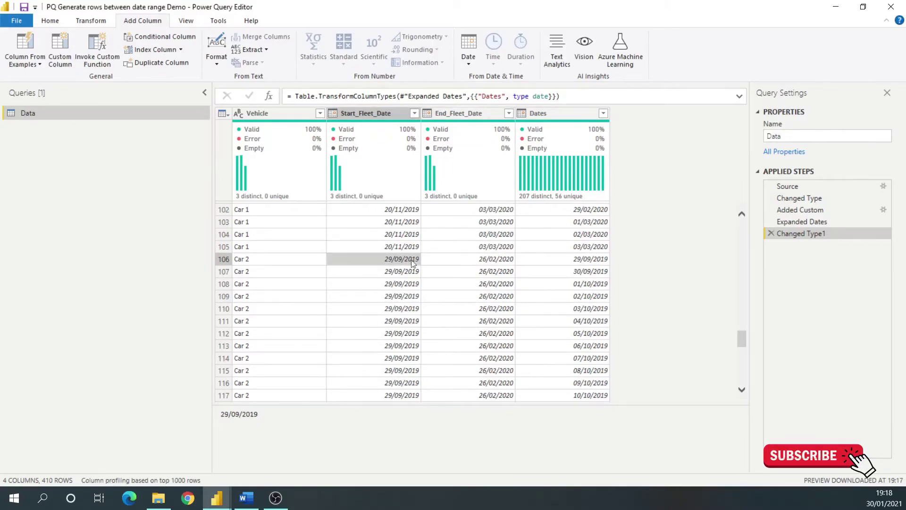
{"action": "left_click", "coordinate": [494, 262]}
{"action": "scroll", "coordinate": [542, 242], "scroll_direction": "up", "scroll_amount": 20}
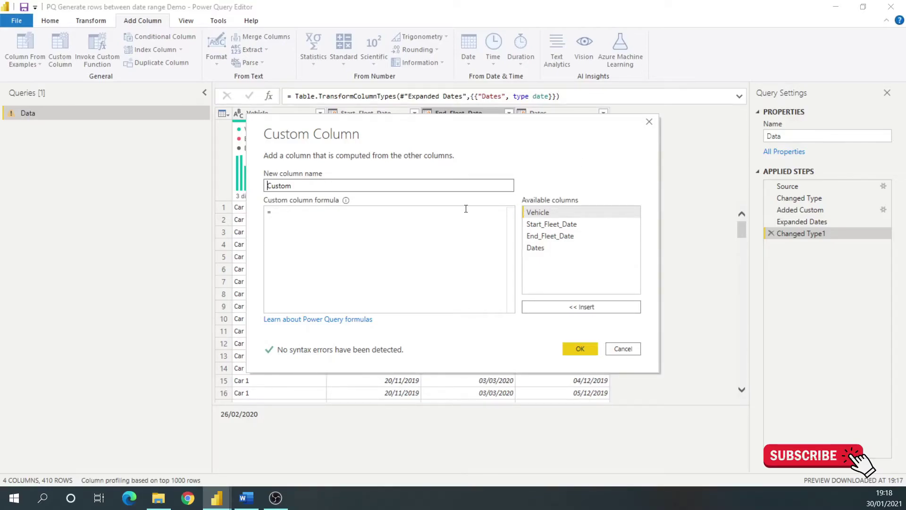
Create a Period column with formula Date.ToText([Dates],"YYYY-MM")
{"action": "double_click", "coordinate": [278, 185]}
{"action": "type", "text": "Period"}
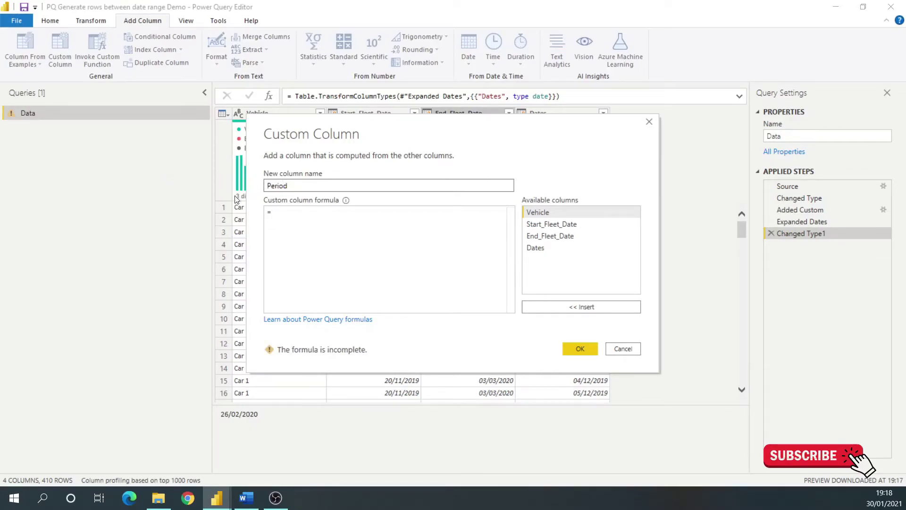
{"action": "left_click", "coordinate": [308, 220]}
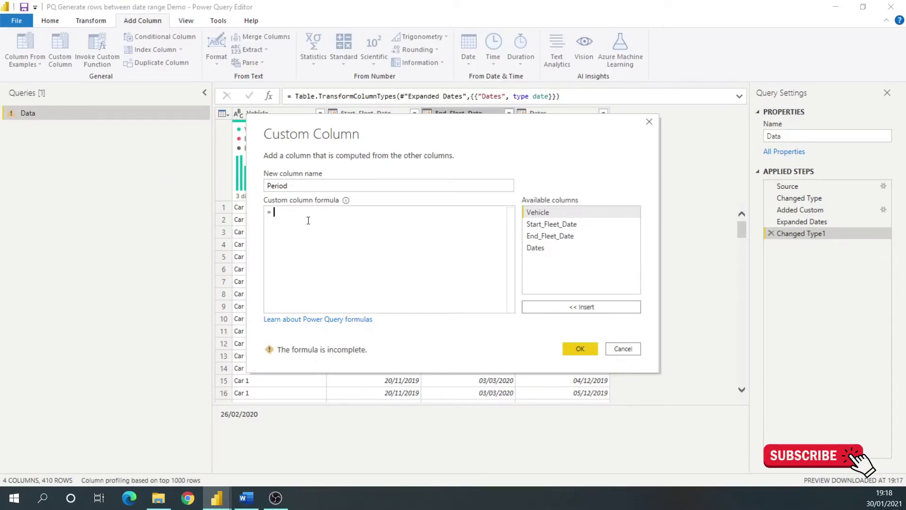
{"action": "type", "text": "Date.T"}
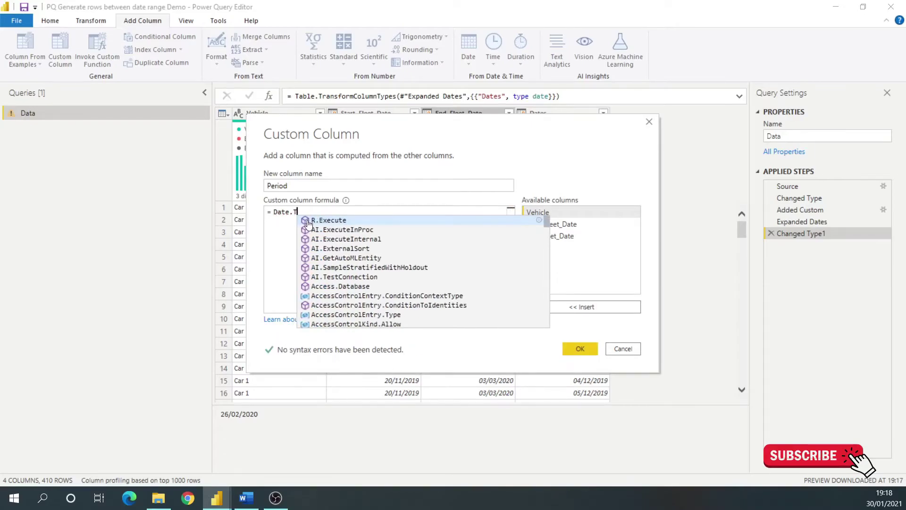
{"action": "type", "text": "oText"}
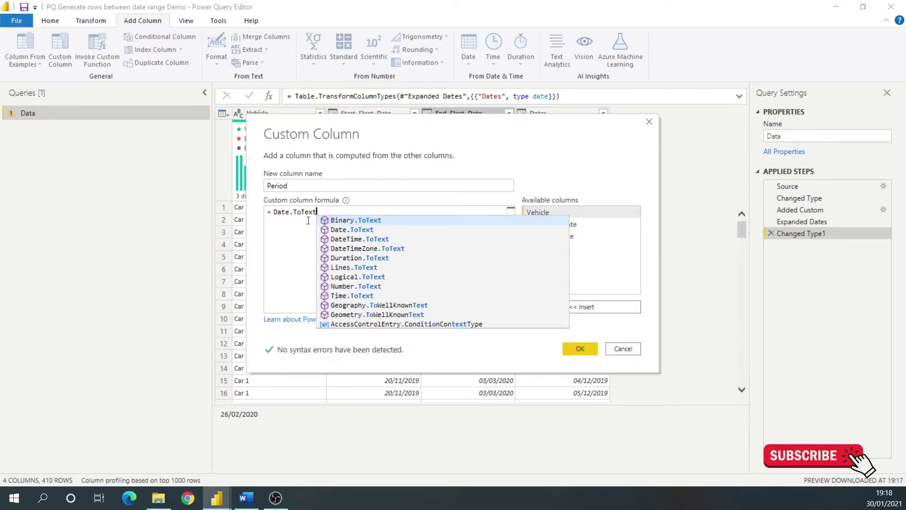
{"action": "type", "text": "("}
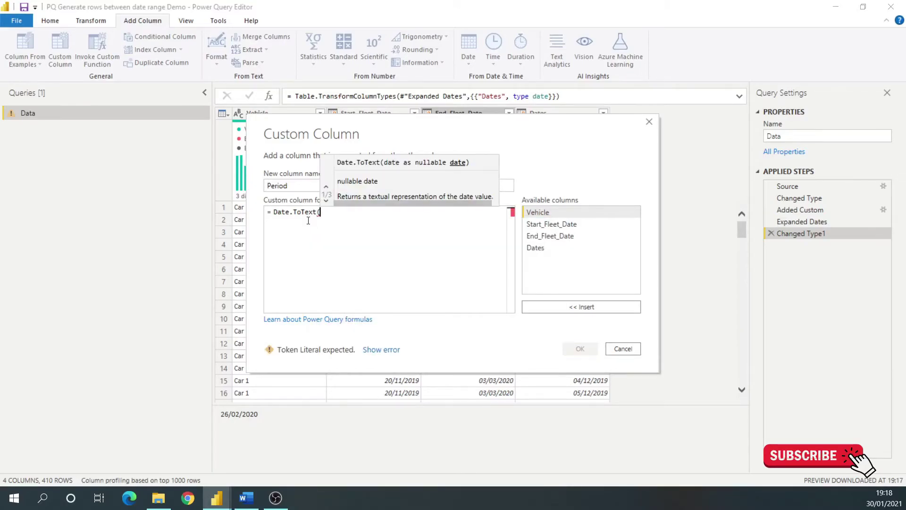
{"action": "double_click", "coordinate": [544, 249]}
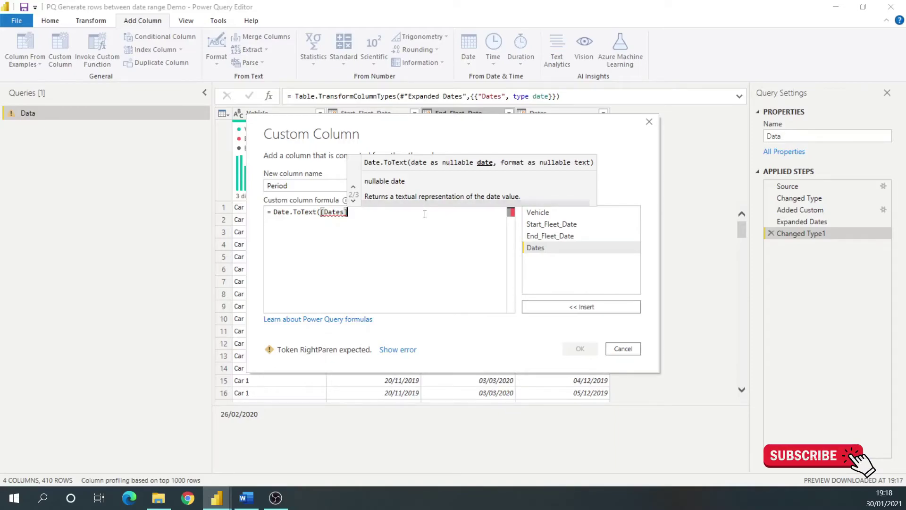
{"action": "type", "text": ","}
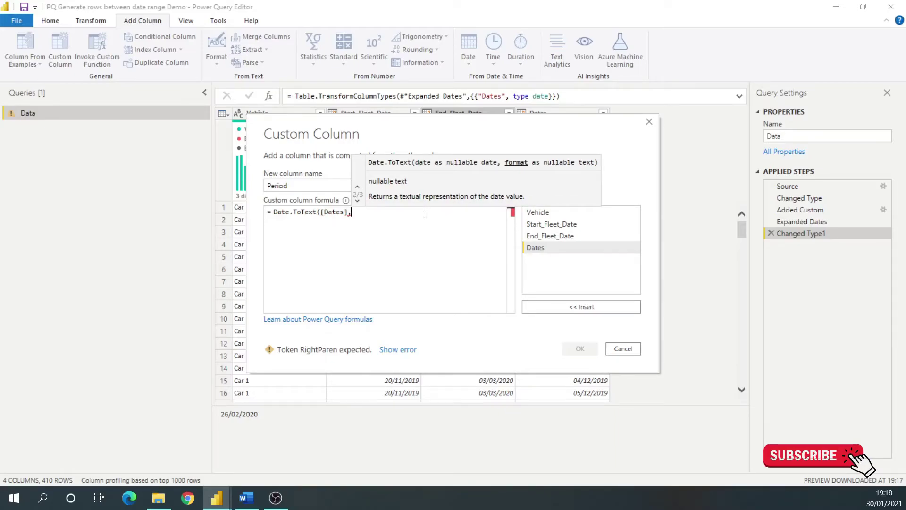
{"action": "type", "text": "\""}
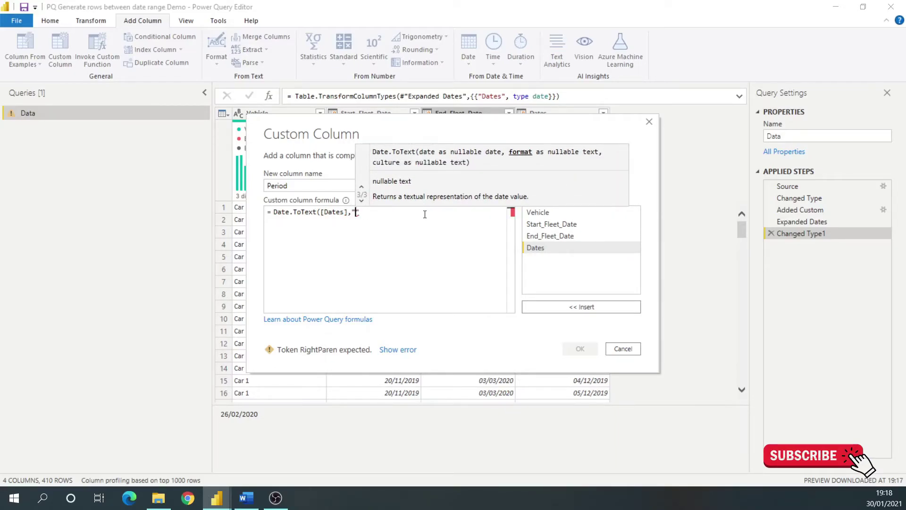
{"action": "type", "text": "YYY"}
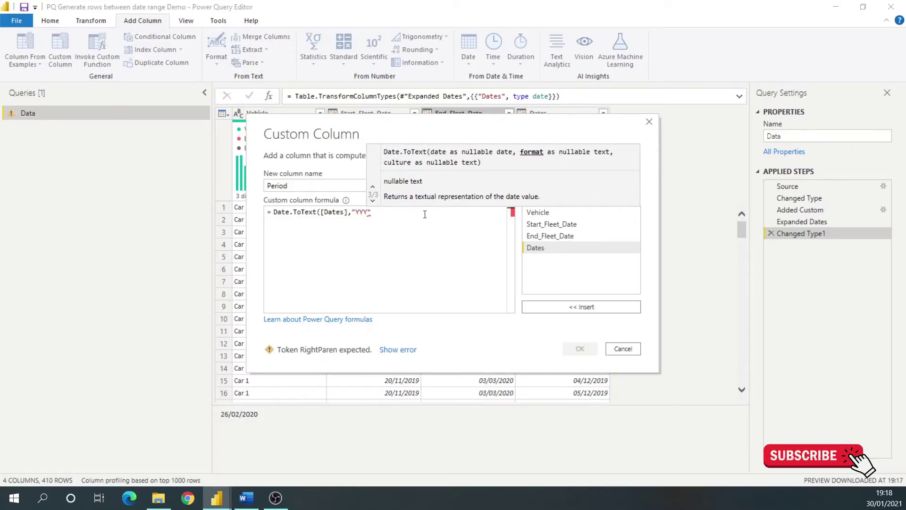
{"action": "type", "text": "Y-"}
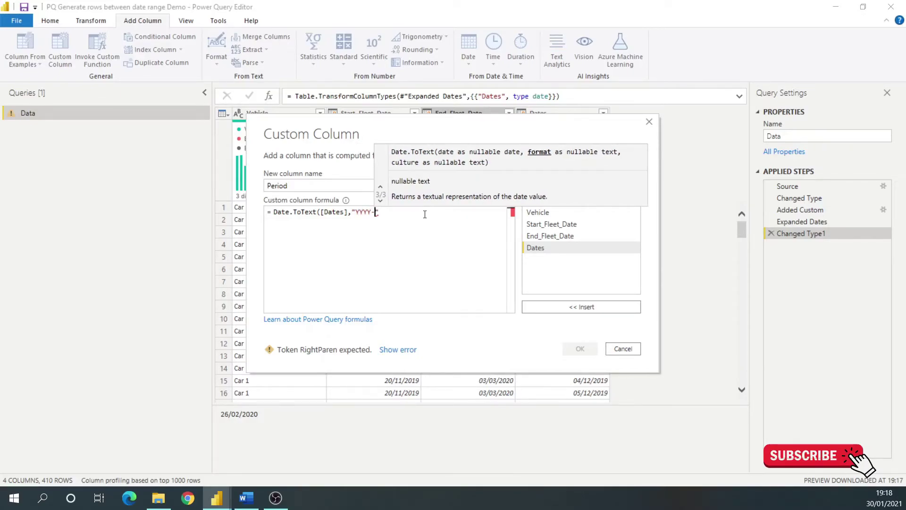
{"action": "type", "text": "MM"}
{"action": "left_click", "coordinate": [437, 229]}
{"action": "type", "text": ")"}
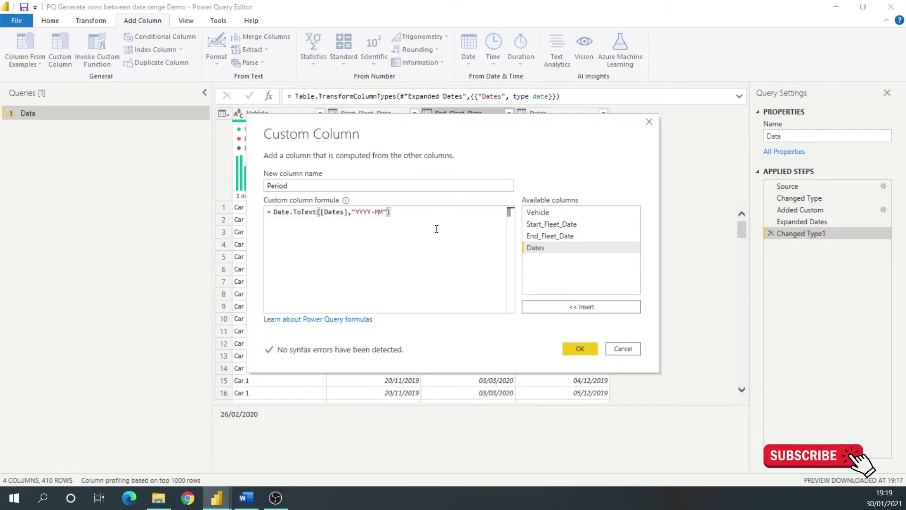
{"action": "left_click", "coordinate": [580, 349]}
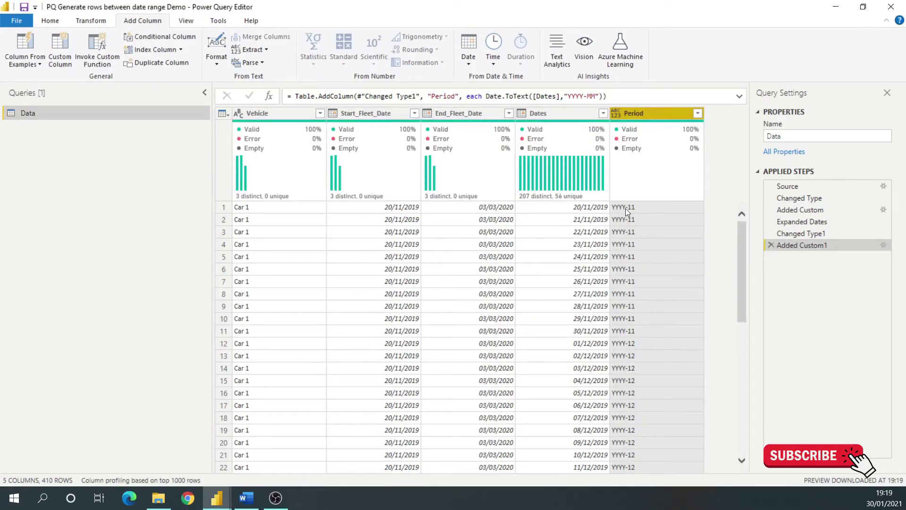
Change the Period formula's format from "YYYY-MM" to "yyyy-MM"
{"action": "left_click", "coordinate": [884, 246]}
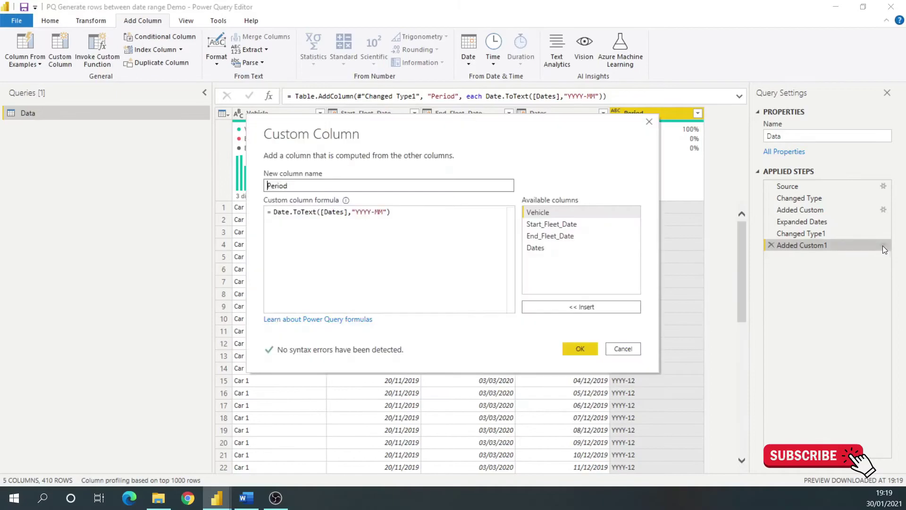
{"action": "left_click", "coordinate": [374, 216]}
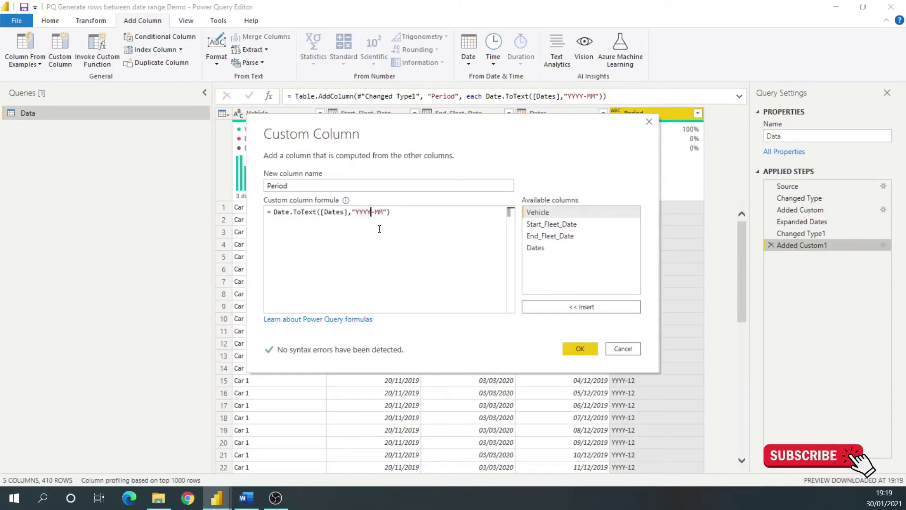
{"action": "key", "text": "shift+Left"}
{"action": "key", "text": "shift+Left"}
{"action": "key", "text": "shift+Left"}
{"action": "key", "text": "shift+Left"}
{"action": "type", "text": "yyyy"}
{"action": "left_click", "coordinate": [581, 350]}
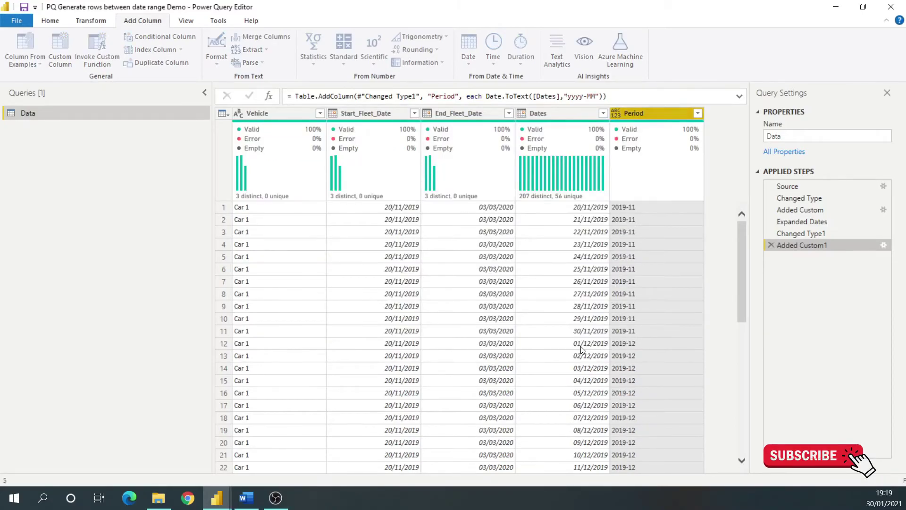
Review the rows to confirm Period shows 2019-11, 2019-12 and 2020-01
{"action": "scroll", "coordinate": [627, 297], "scroll_direction": "down", "scroll_amount": 12}
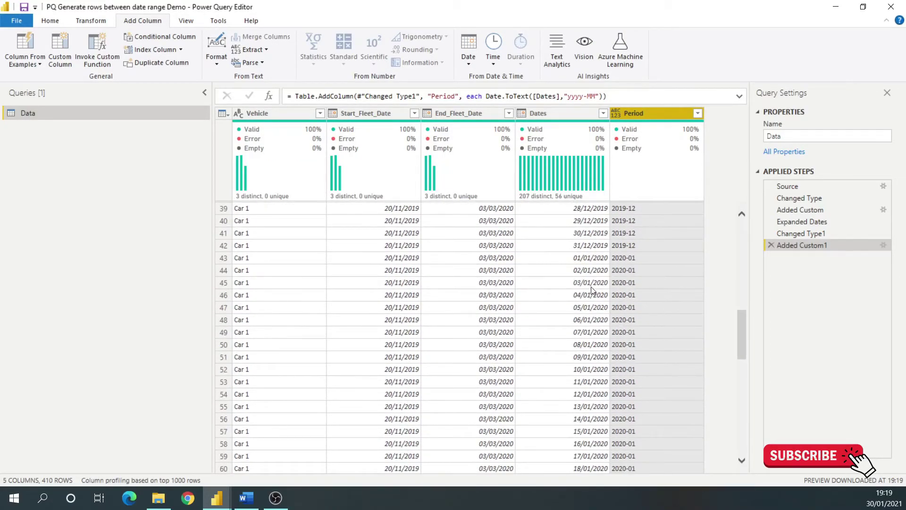
{"action": "scroll", "coordinate": [592, 289], "scroll_direction": "up", "scroll_amount": 12}
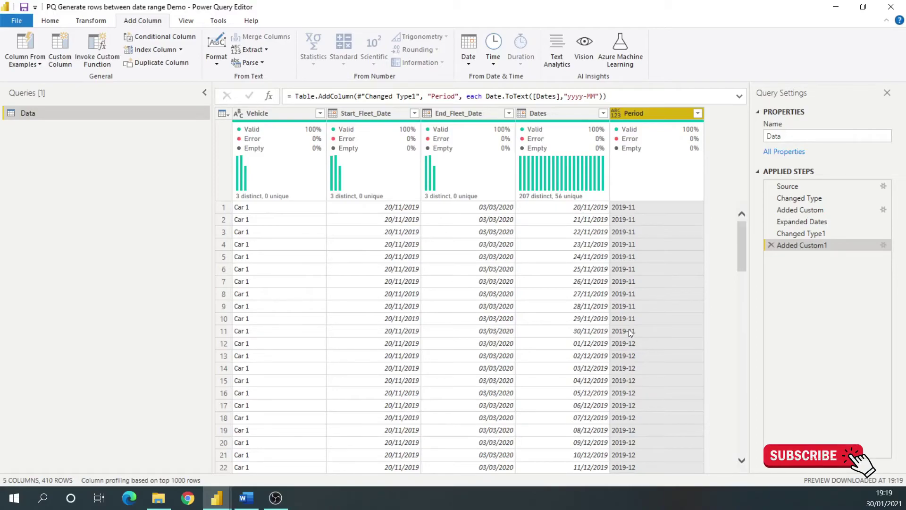
{"action": "left_click", "coordinate": [221, 208]}
{"action": "left_click", "coordinate": [227, 333]}
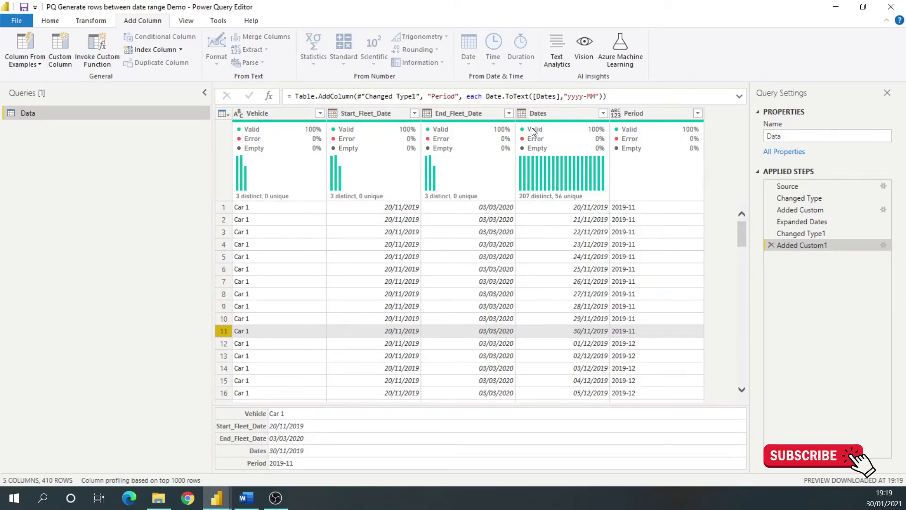
Remove the Dates column, leaving Vehicle, Start_Fleet_Date, End_Fleet_Date and Period
{"action": "left_click", "coordinate": [522, 114]}
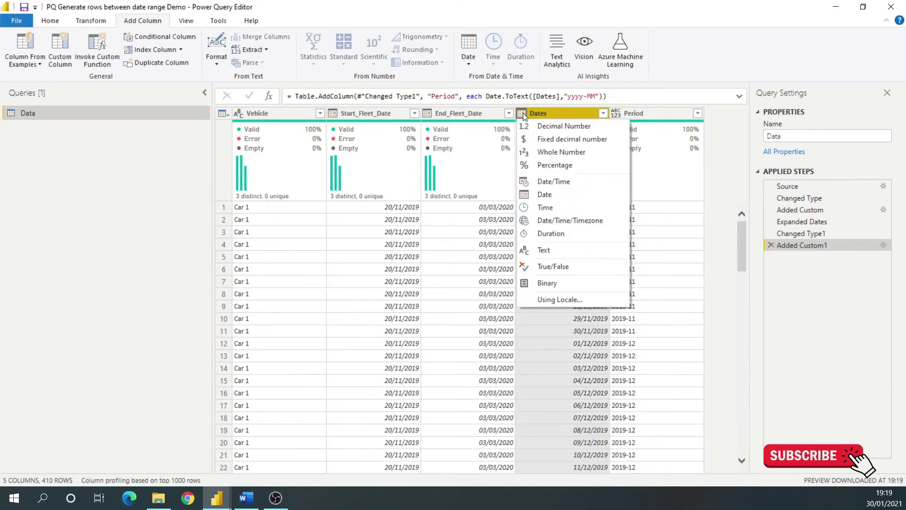
{"action": "left_click", "coordinate": [531, 113]}
{"action": "right_click", "coordinate": [531, 112]}
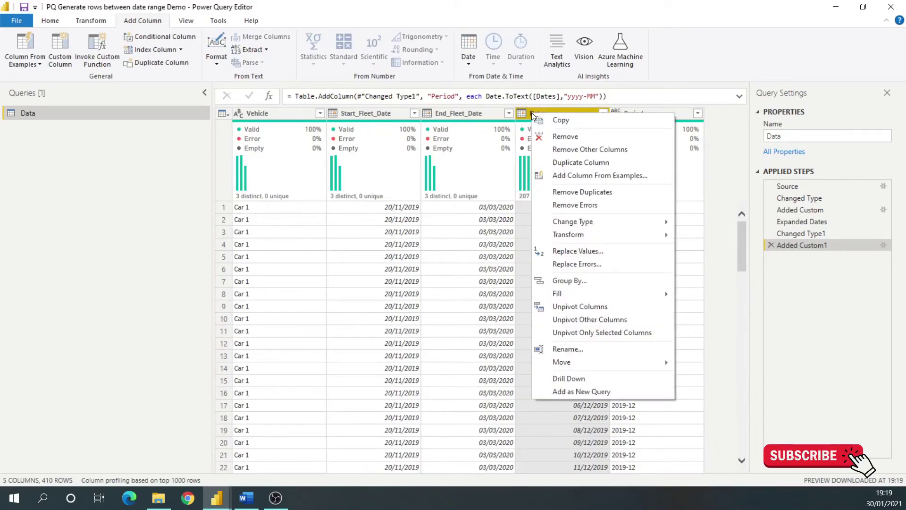
{"action": "left_click", "coordinate": [563, 137]}
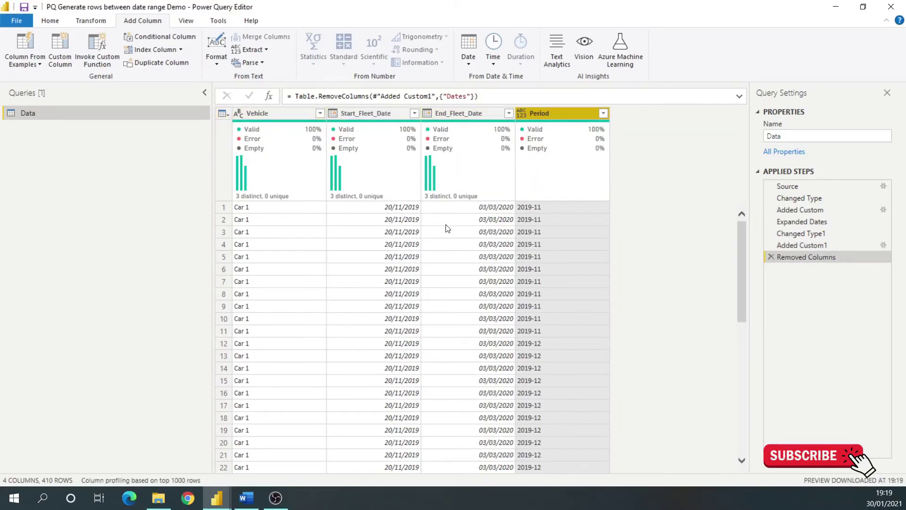
{"action": "scroll", "coordinate": [276, 241], "scroll_direction": "down", "scroll_amount": 7}
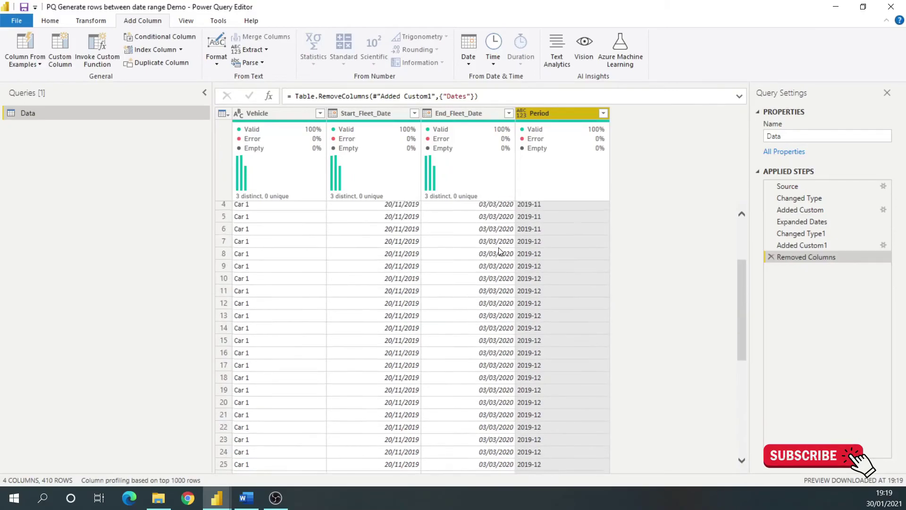
{"action": "scroll", "coordinate": [276, 242], "scroll_direction": "up", "scroll_amount": 6}
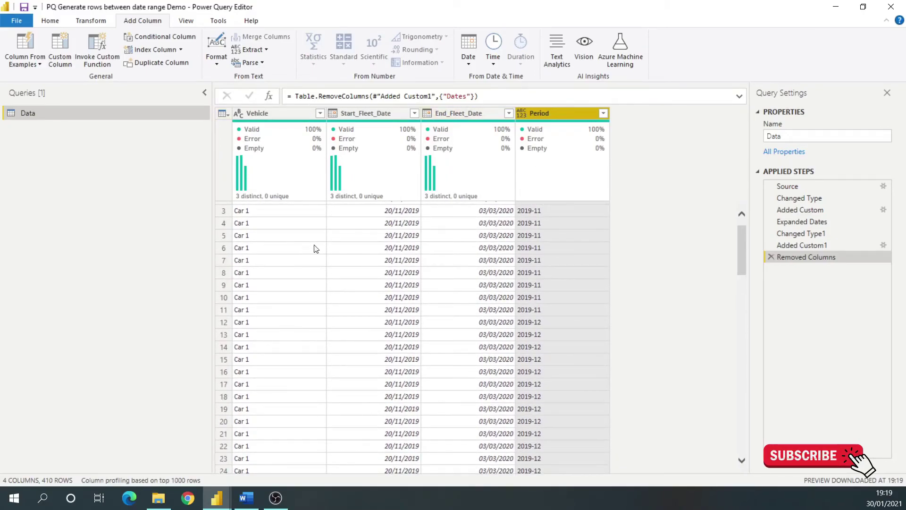
{"action": "scroll", "coordinate": [329, 277], "scroll_direction": "up", "scroll_amount": 1}
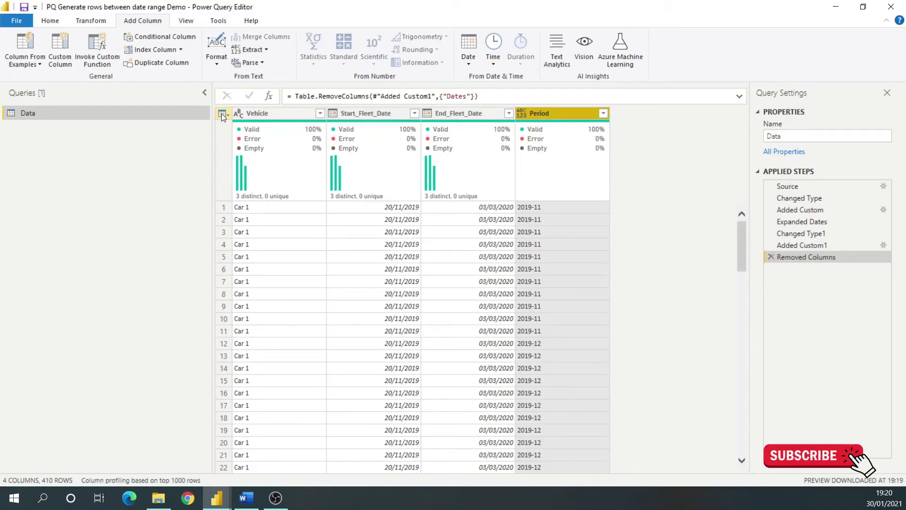
Remove duplicate rows from the whole table and check the 17 remaining Period values
{"action": "left_click", "coordinate": [222, 113]}
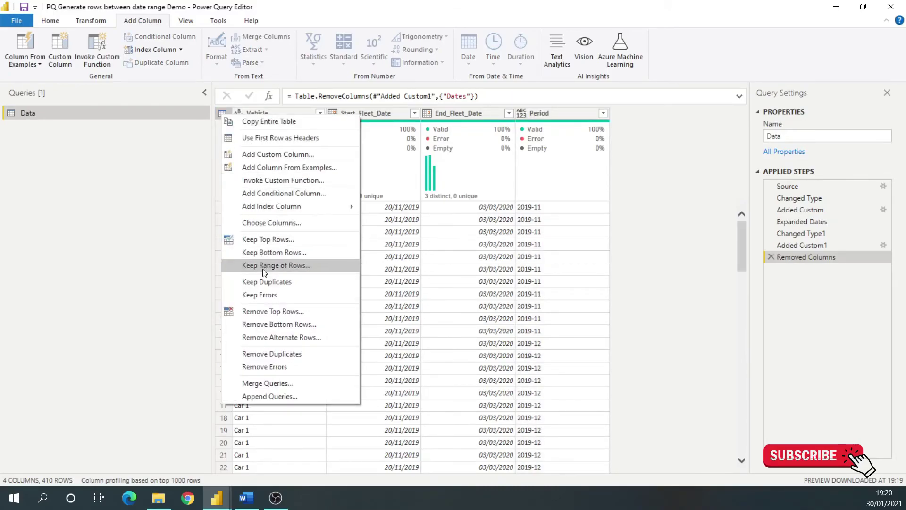
{"action": "left_click", "coordinate": [277, 356]}
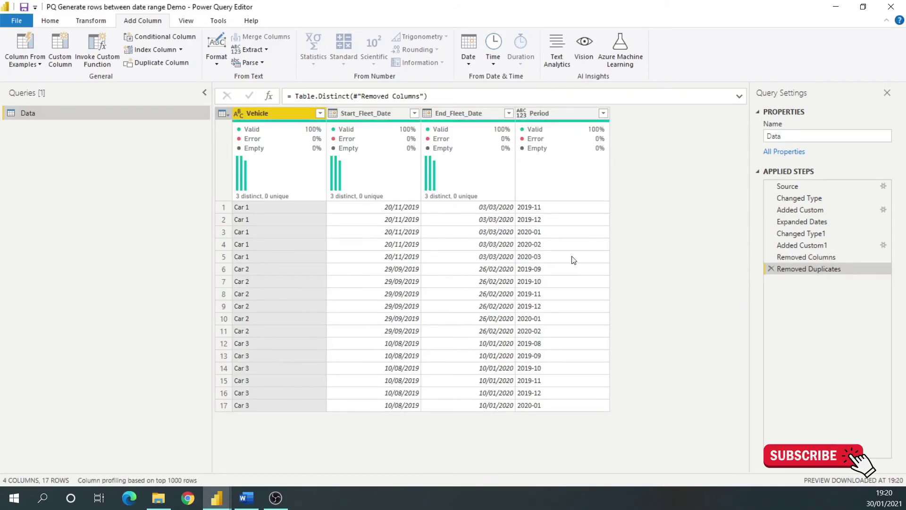
{"action": "left_click", "coordinate": [228, 208]}
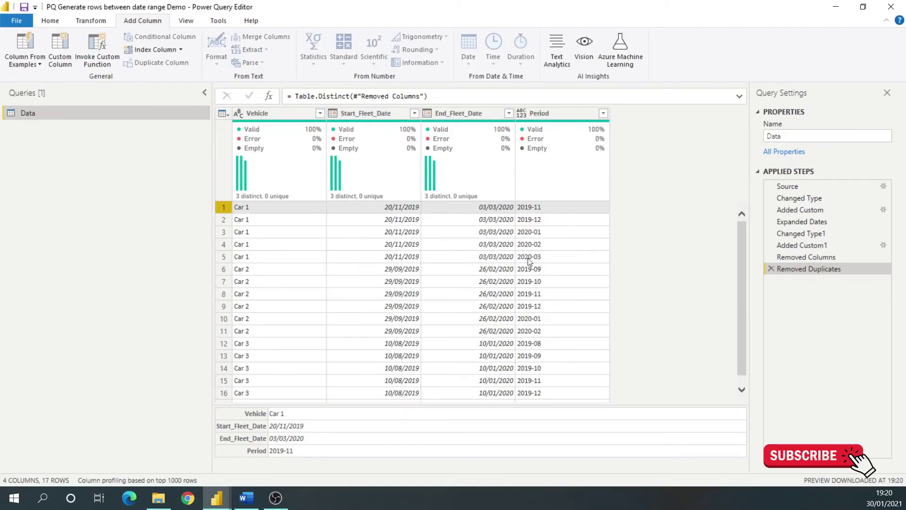
{"action": "left_click", "coordinate": [547, 244]}
{"action": "left_click", "coordinate": [548, 234]}
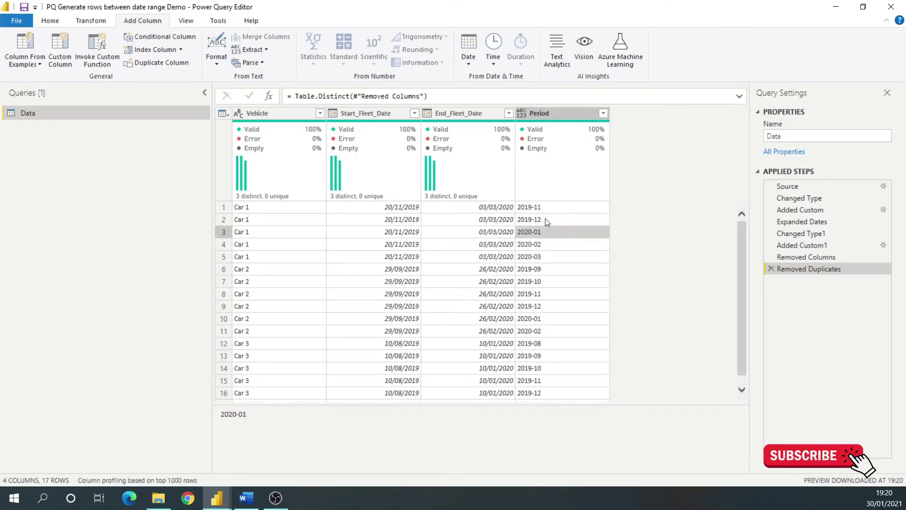
{"action": "left_click", "coordinate": [545, 219]}
{"action": "left_click", "coordinate": [545, 208]}
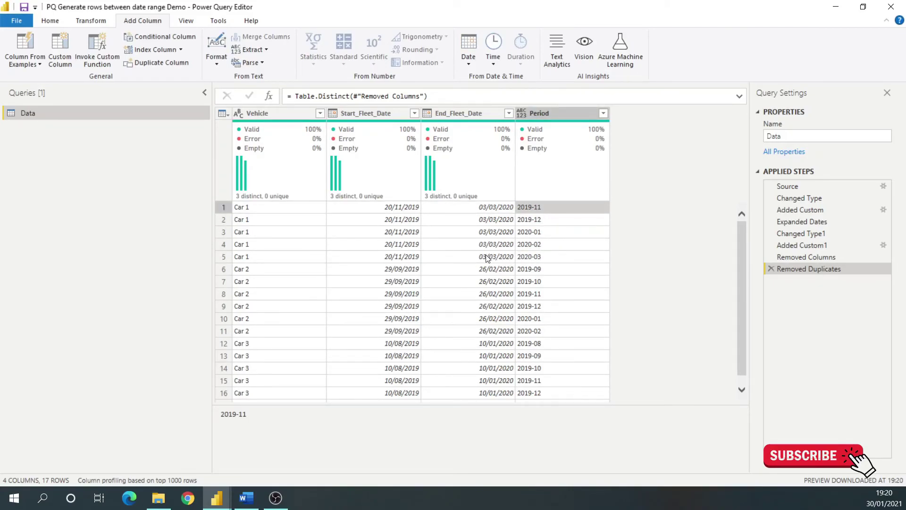